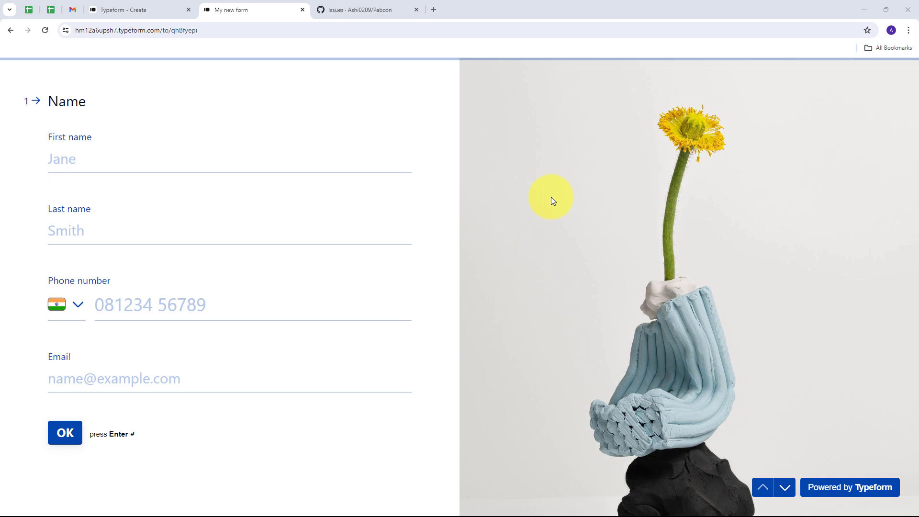
Compare the Pabcon issues list (24 open issues) with the Typeform form, then open a new blank tab
{"action": "left_click", "coordinate": [343, 4]}
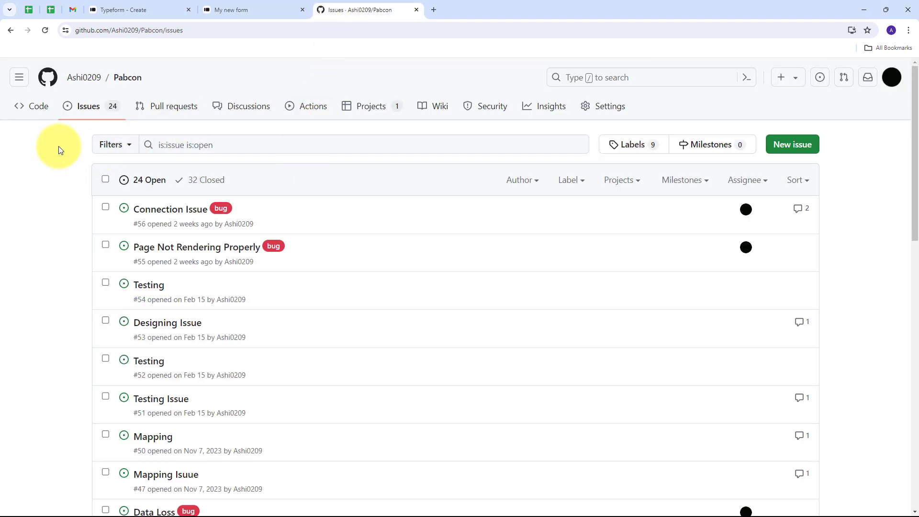
{"action": "left_click", "coordinate": [228, 12]}
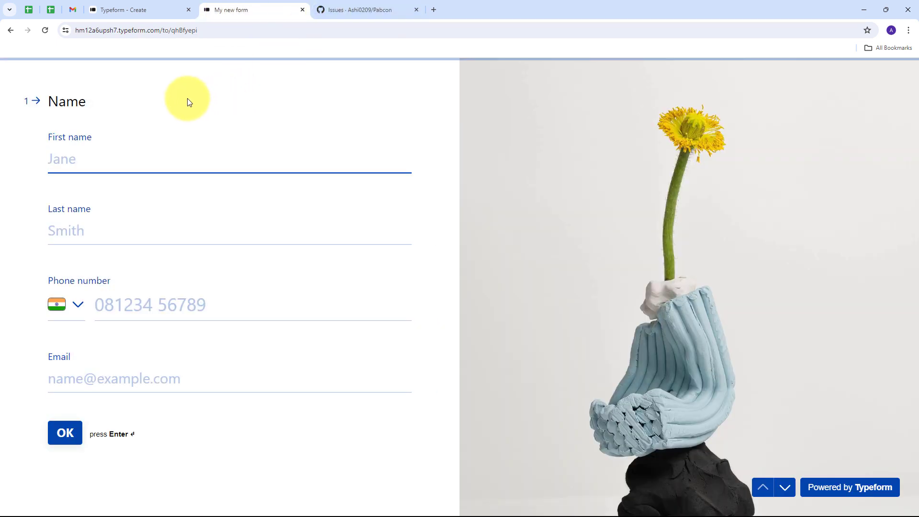
{"action": "left_click", "coordinate": [331, 11]}
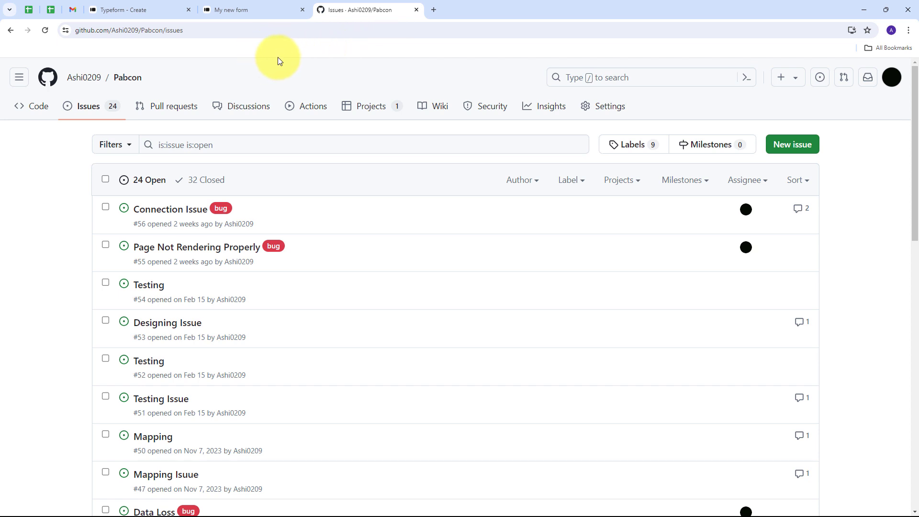
{"action": "left_click", "coordinate": [242, 10]}
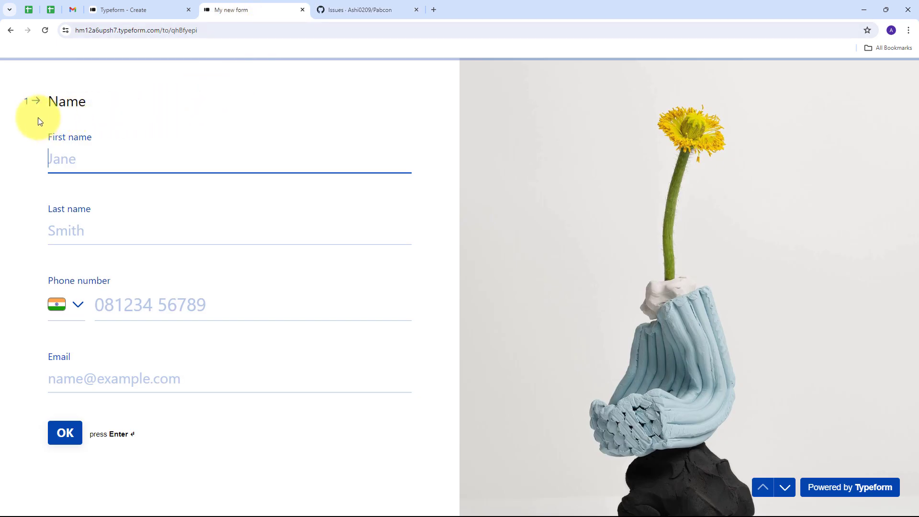
{"action": "left_click", "coordinate": [345, 9]}
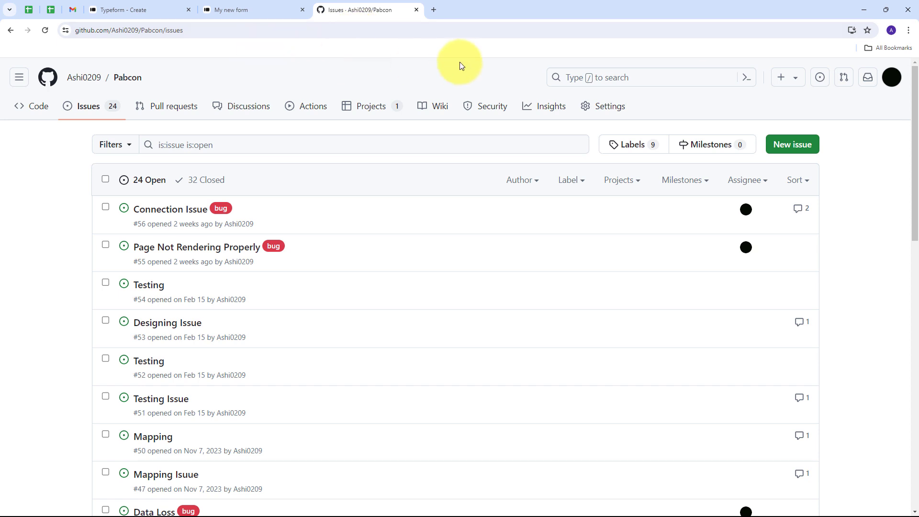
{"action": "left_click", "coordinate": [433, 11]}
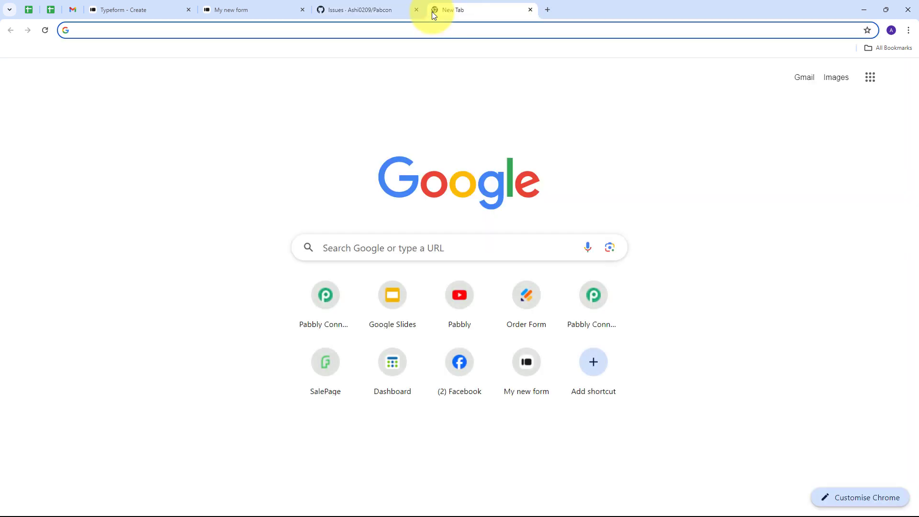
Go to pabbly.com/connect, sign in, and launch Pabbly Connect from the All Pabbly Apps page
{"action": "type", "text": "pabbly.com/connect"}
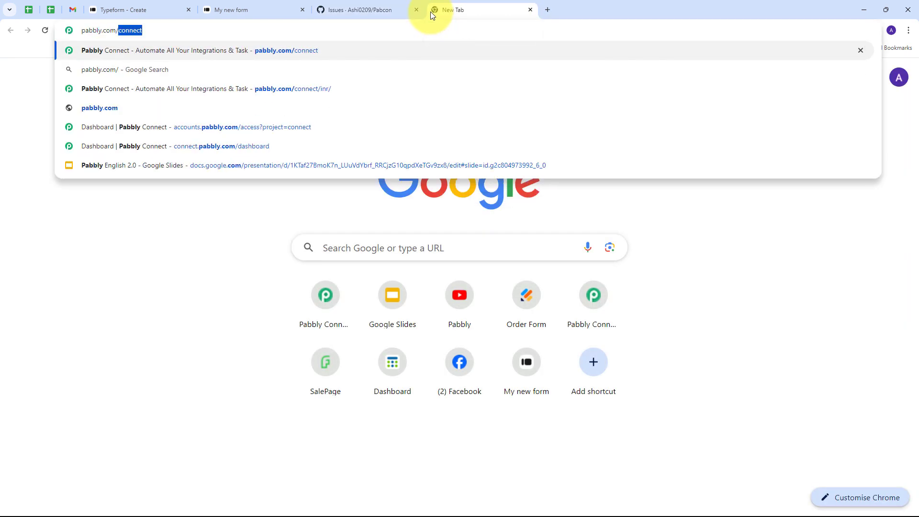
{"action": "key", "text": "Return"}
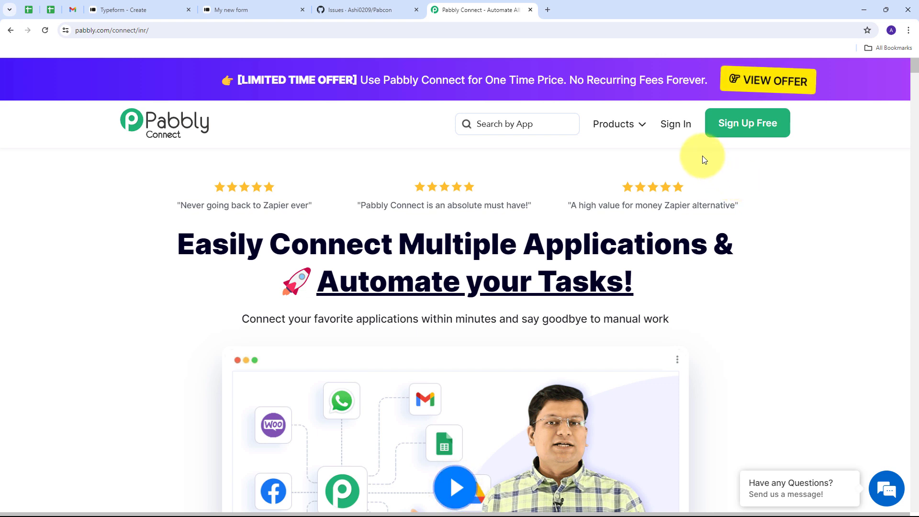
{"action": "left_click", "coordinate": [677, 133]}
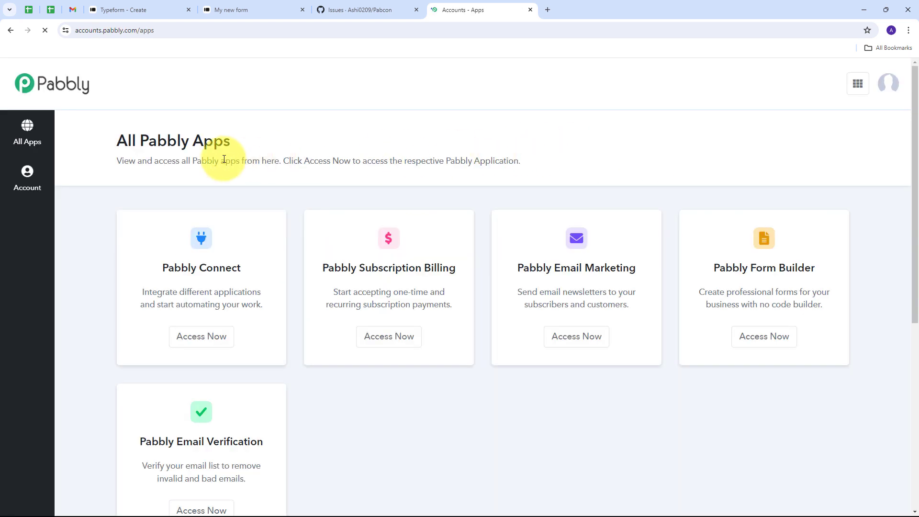
{"action": "scroll", "coordinate": [122, 158], "scroll_direction": "down", "scroll_amount": 1}
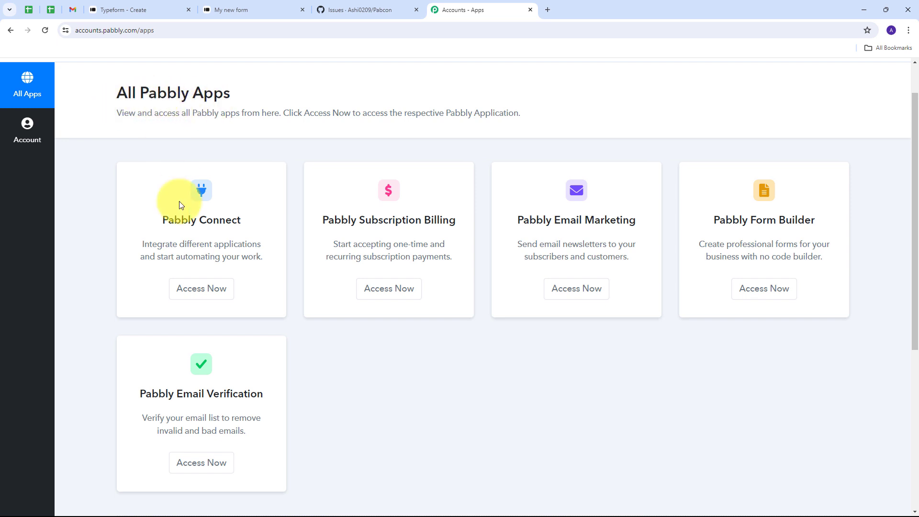
{"action": "left_click_drag", "start_coordinate": [163, 219], "coordinate": [243, 225]}
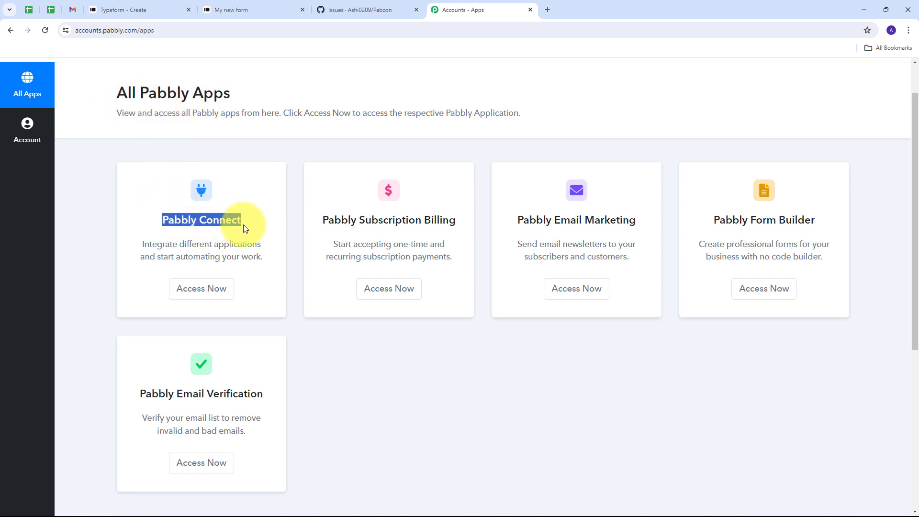
{"action": "left_click", "coordinate": [200, 289]}
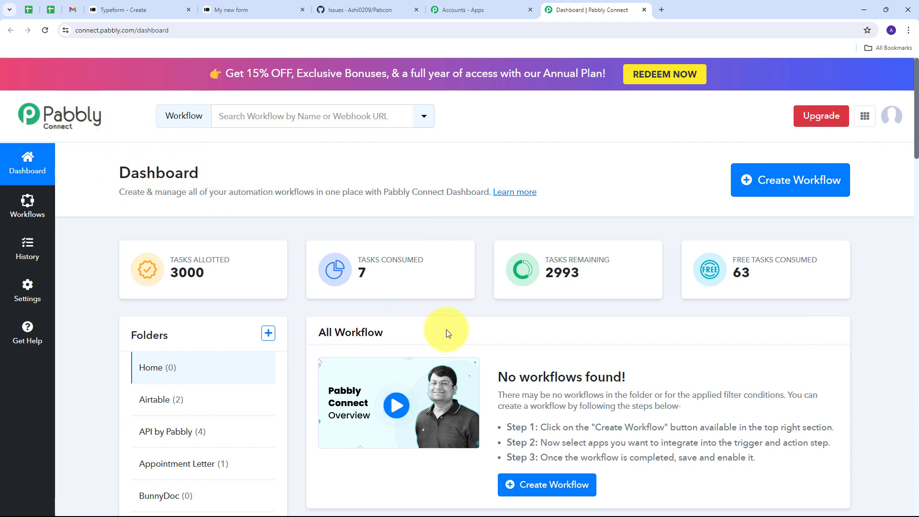
Create a workflow named 'Create GitHub Issue from Typeform Submission' in the GitHub folder
{"action": "scroll", "coordinate": [493, 327], "scroll_direction": "down", "scroll_amount": 1}
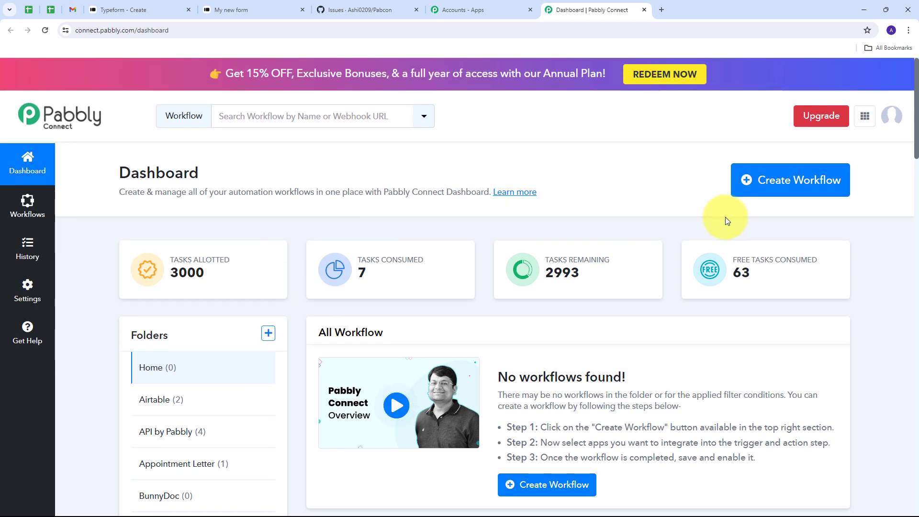
{"action": "left_click", "coordinate": [782, 186]}
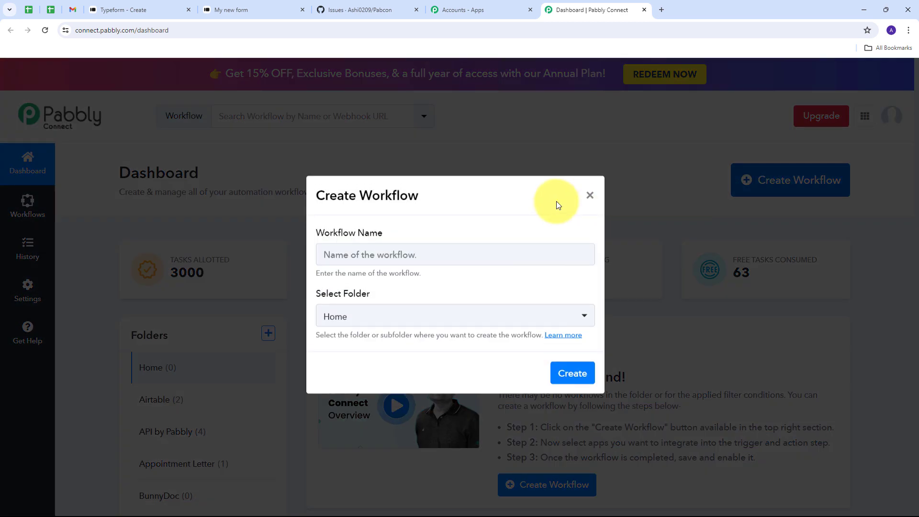
{"action": "left_click", "coordinate": [445, 254]}
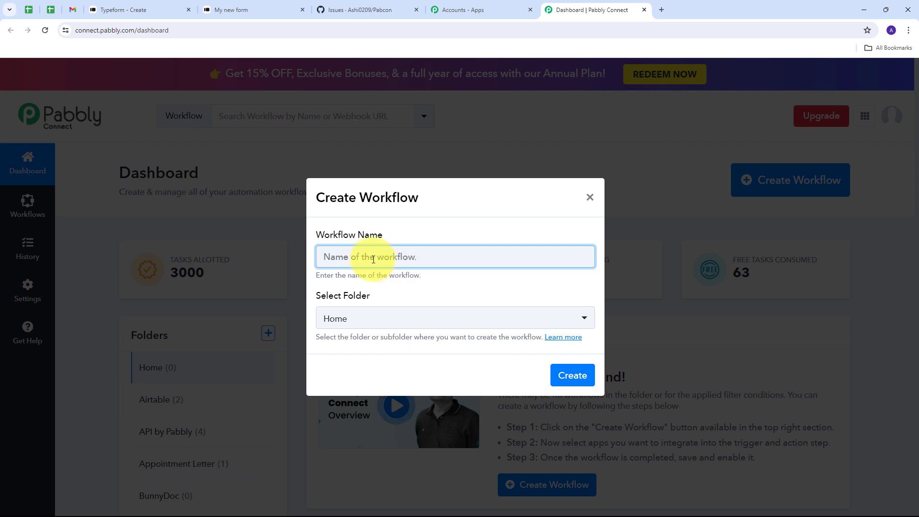
{"action": "type", "text": "Create GitHub Issue from Typeform Submission"}
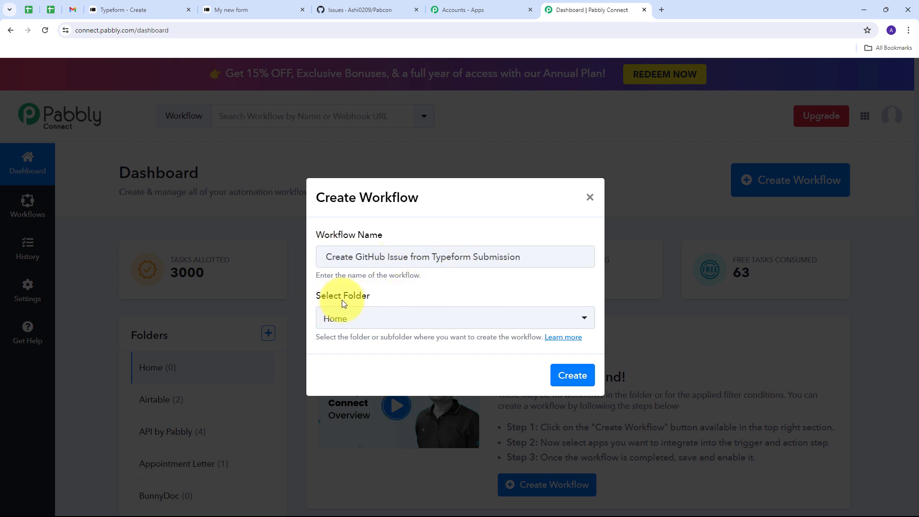
{"action": "left_click", "coordinate": [454, 317]}
{"action": "scroll", "coordinate": [464, 193], "scroll_direction": "down", "scroll_amount": 8}
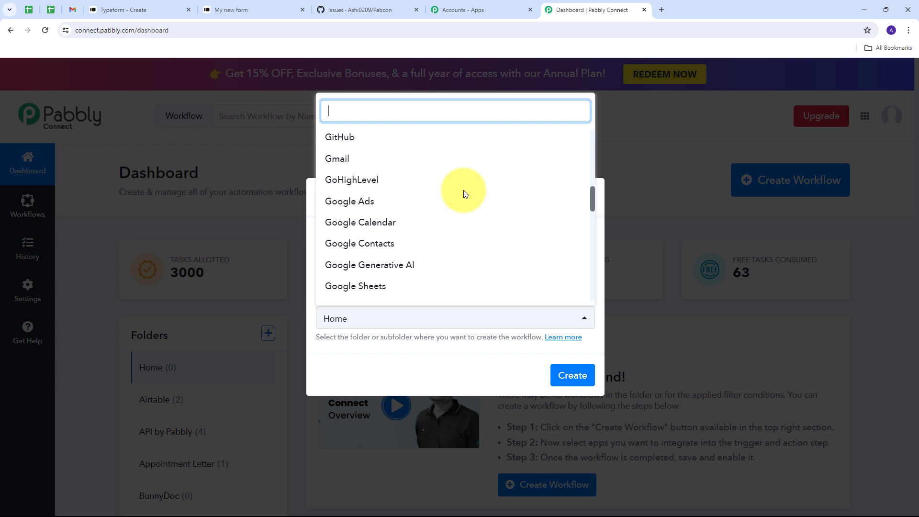
{"action": "scroll", "coordinate": [463, 192], "scroll_direction": "up", "scroll_amount": 1}
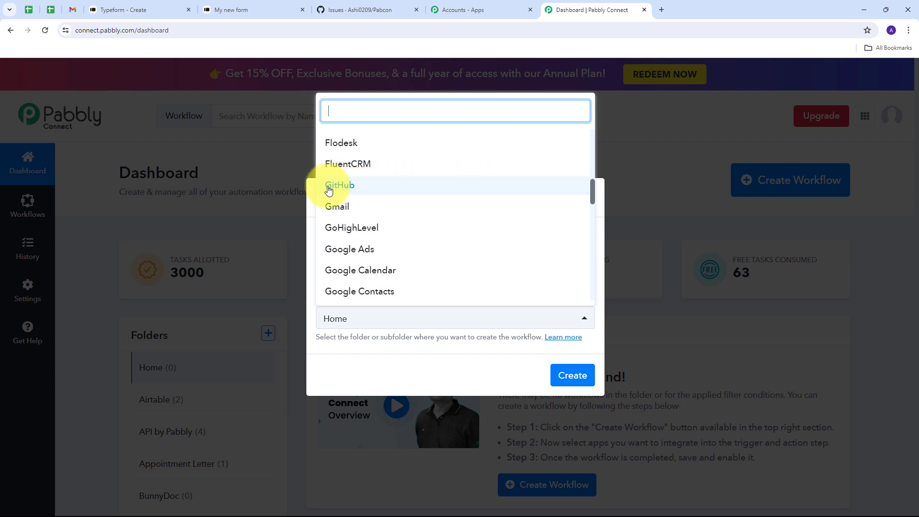
{"action": "left_click", "coordinate": [352, 189]}
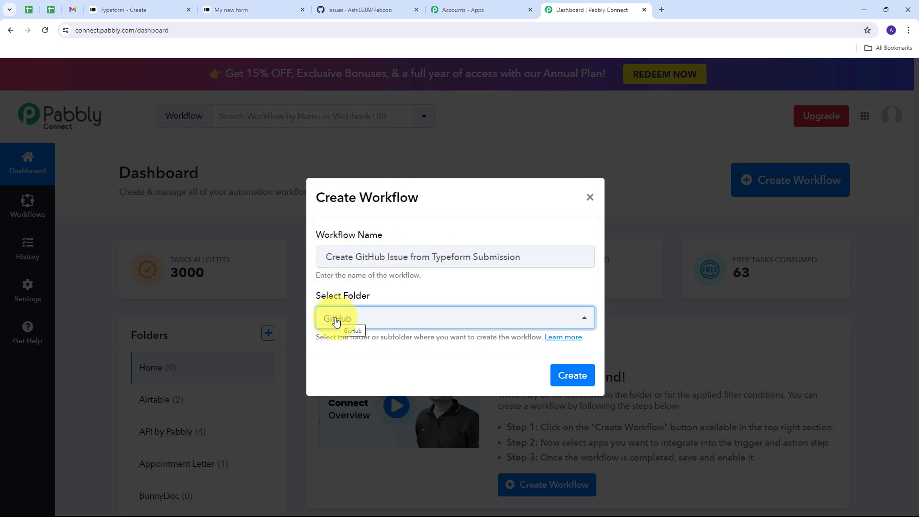
{"action": "left_click", "coordinate": [569, 375]}
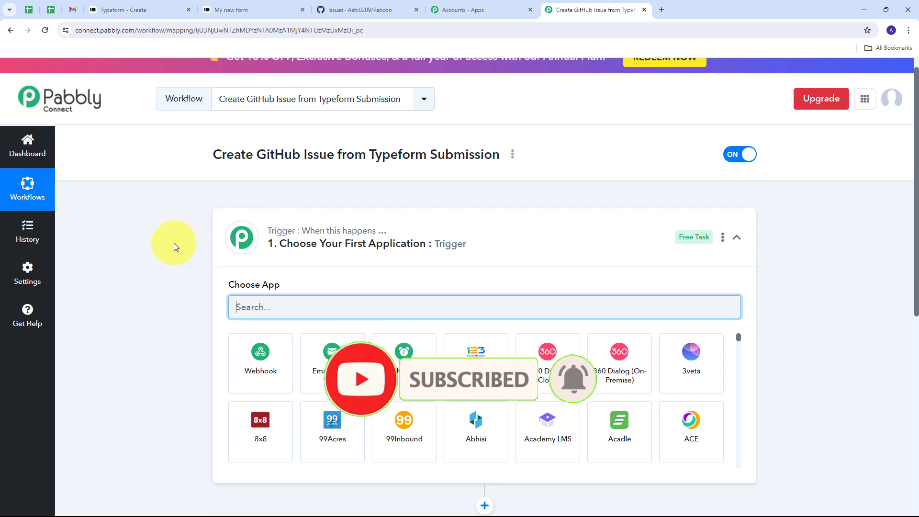
{"action": "scroll", "coordinate": [172, 240], "scroll_direction": "down", "scroll_amount": 1}
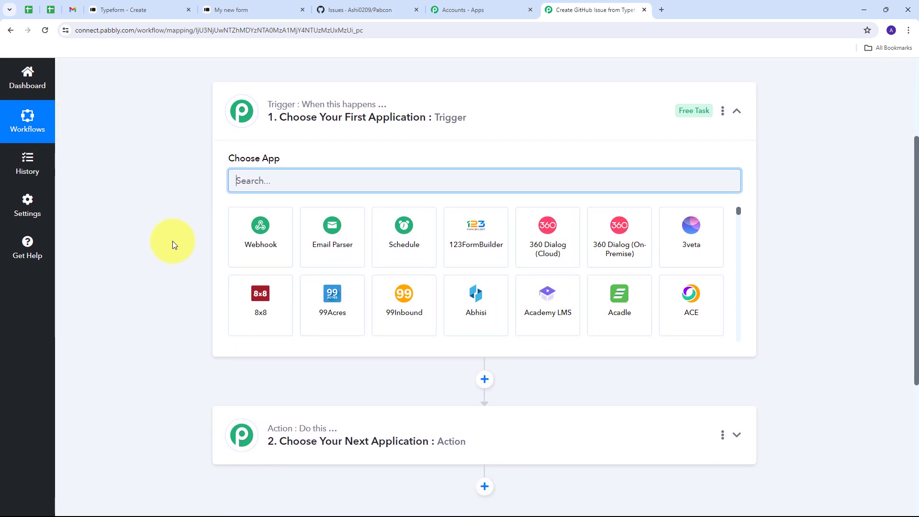
{"action": "left_click", "coordinate": [737, 111]}
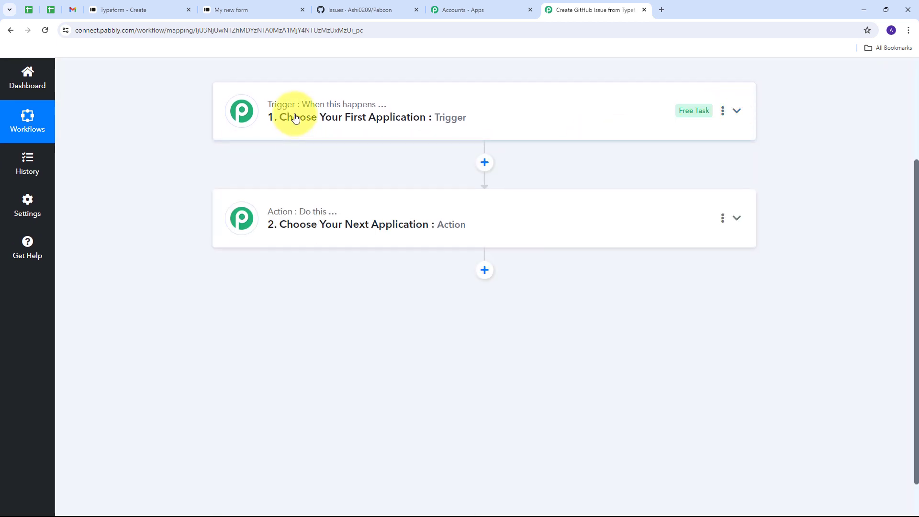
{"action": "scroll", "coordinate": [199, 187], "scroll_direction": "up", "scroll_amount": 2}
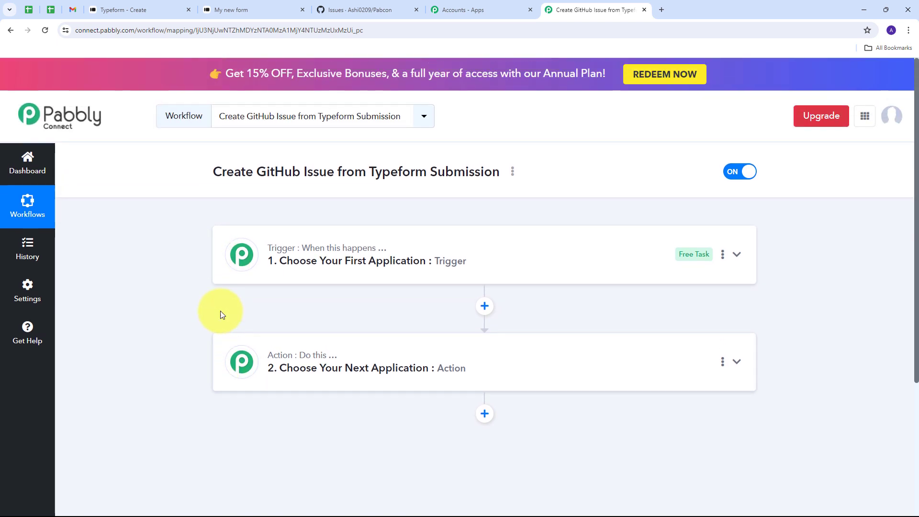
{"action": "scroll", "coordinate": [220, 310], "scroll_direction": "up", "scroll_amount": 1}
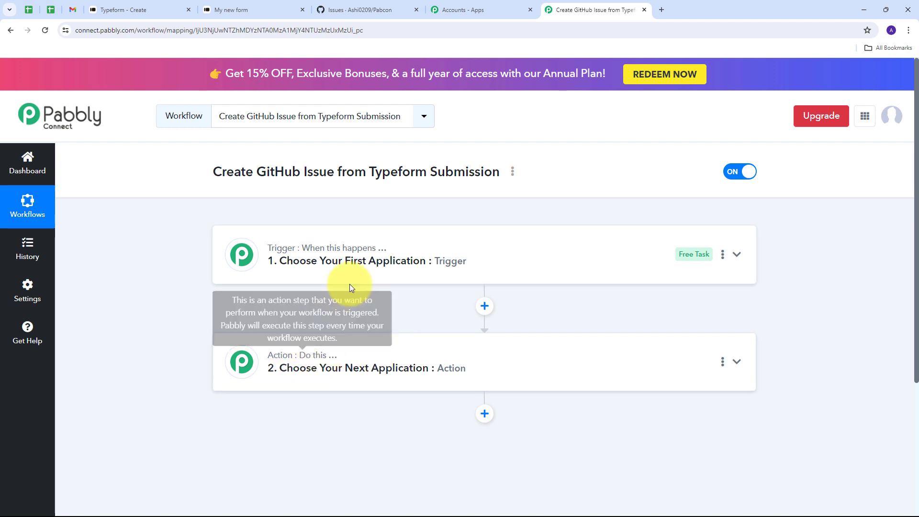
{"action": "mouse_move", "coordinate": [276, 252]}
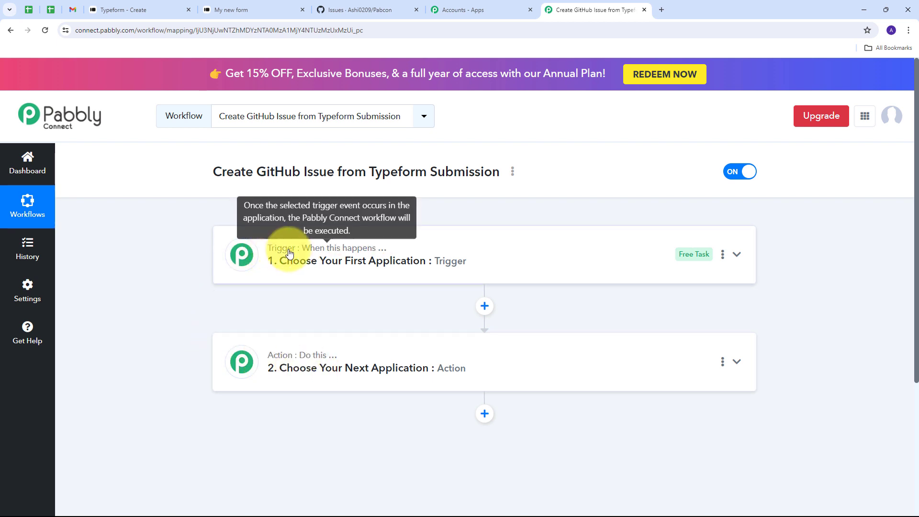
Set Typeform as the trigger app
{"action": "left_click", "coordinate": [737, 254]}
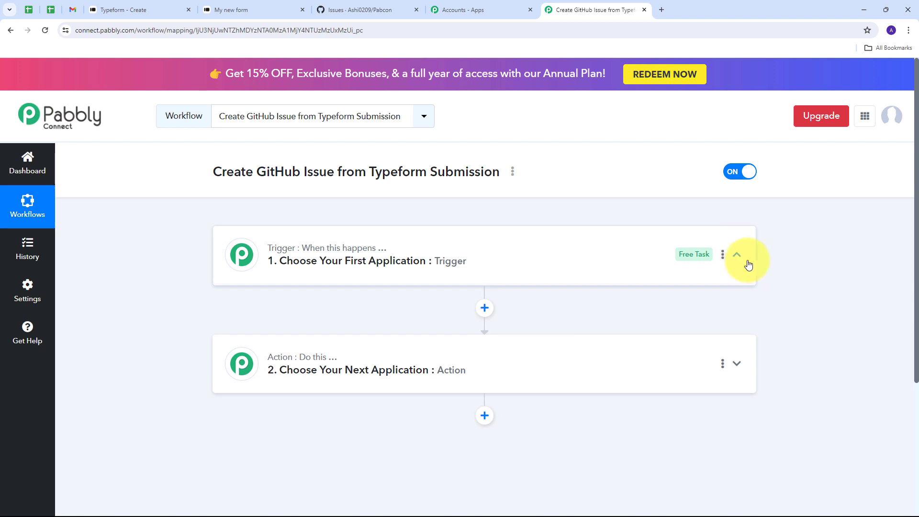
{"action": "scroll", "coordinate": [297, 294], "scroll_direction": "down", "scroll_amount": 1}
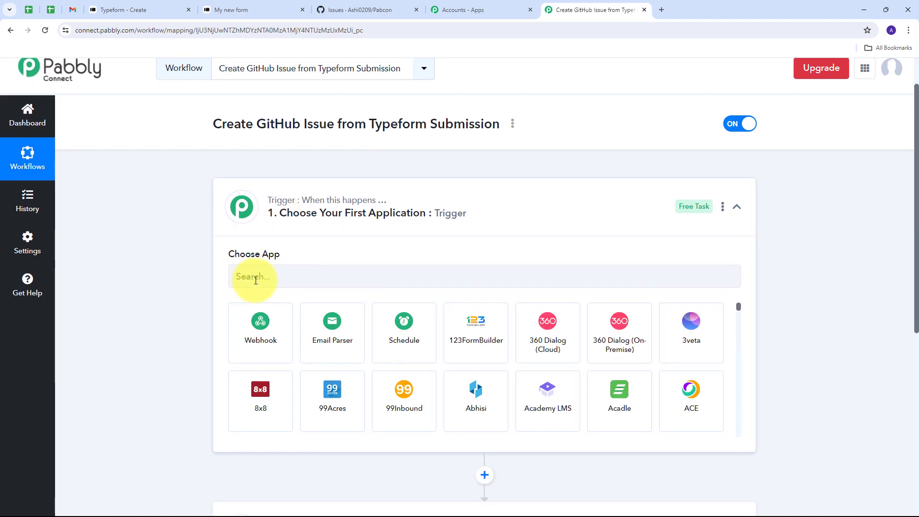
{"action": "left_click", "coordinate": [256, 280]}
{"action": "type", "text": "Ty"}
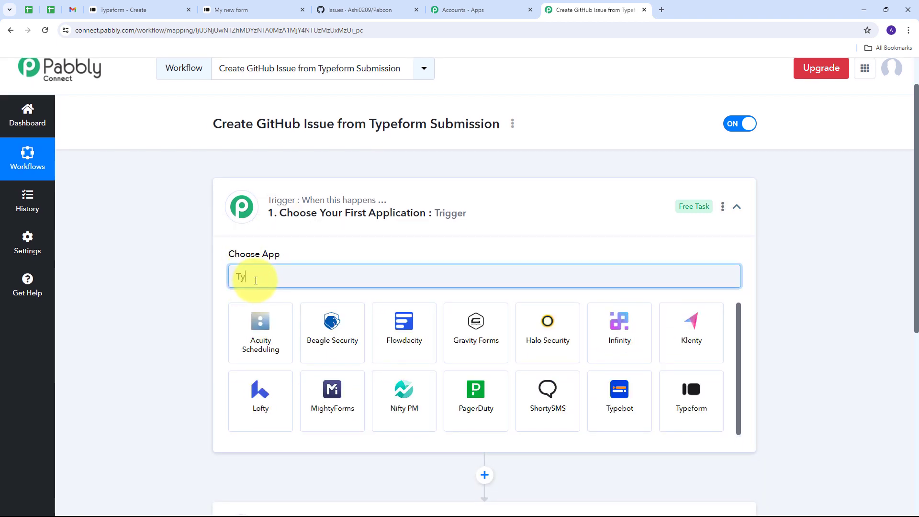
{"action": "type", "text": "peform"}
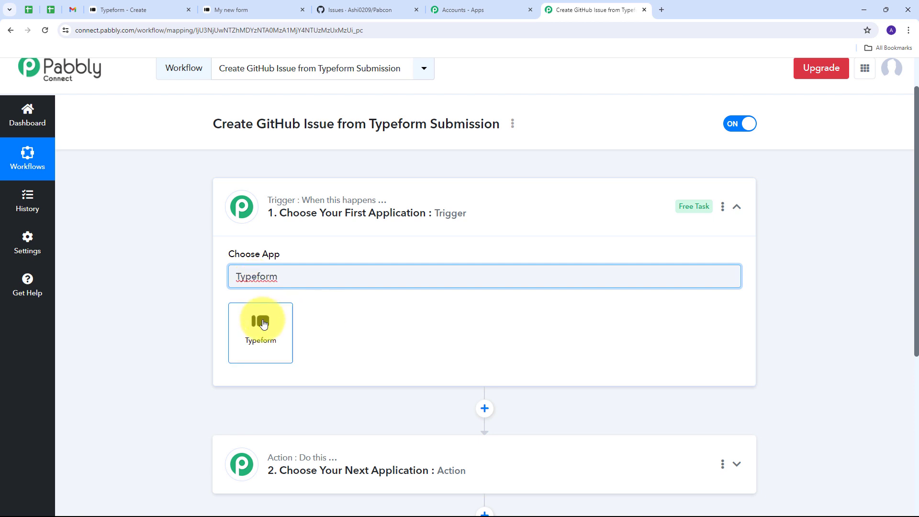
{"action": "left_click", "coordinate": [262, 324]}
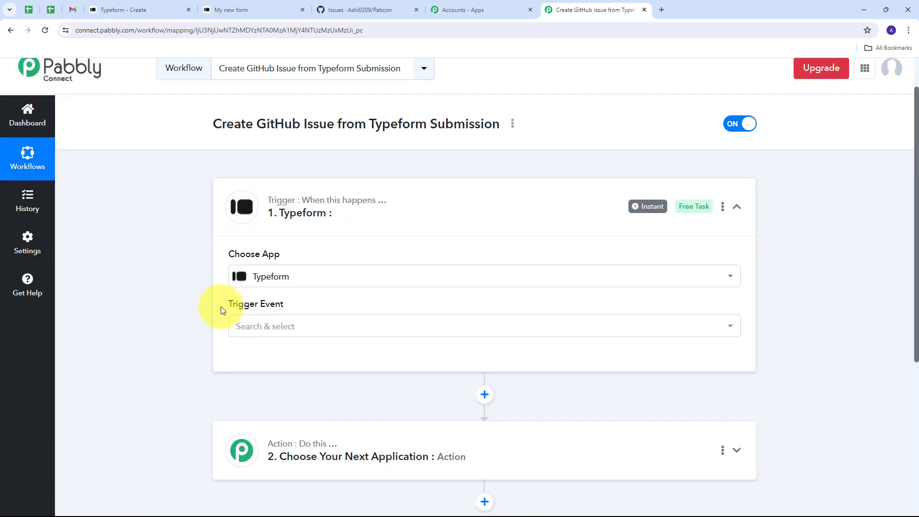
Choose New Entry as the trigger event and begin connecting a Typeform account
{"action": "left_click", "coordinate": [404, 328]}
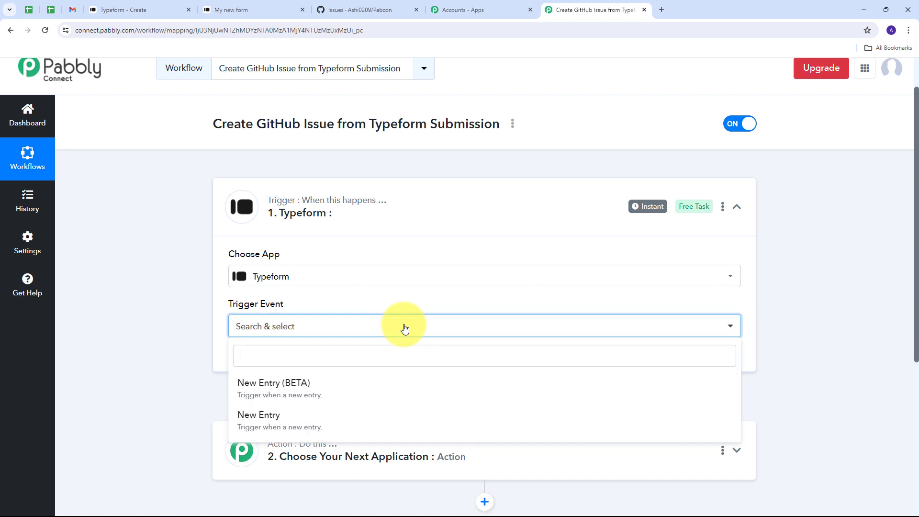
{"action": "left_click", "coordinate": [271, 421]}
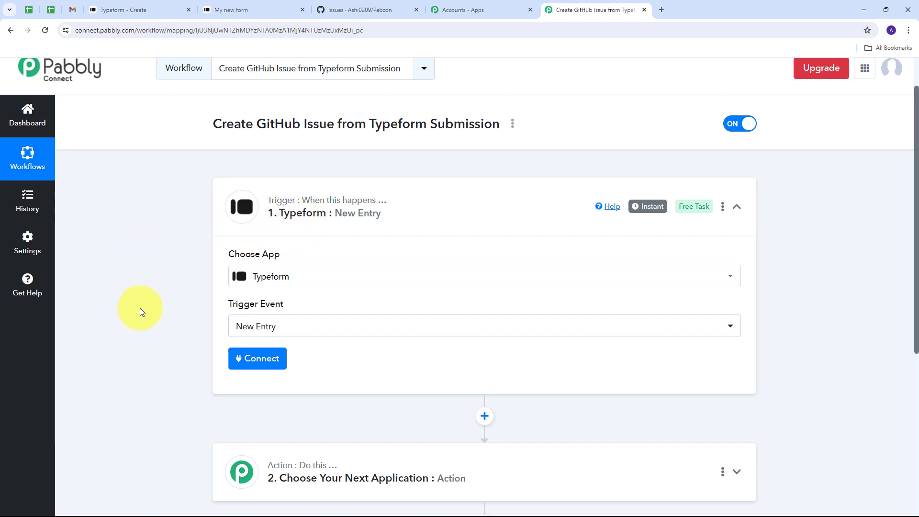
{"action": "left_click", "coordinate": [259, 367]}
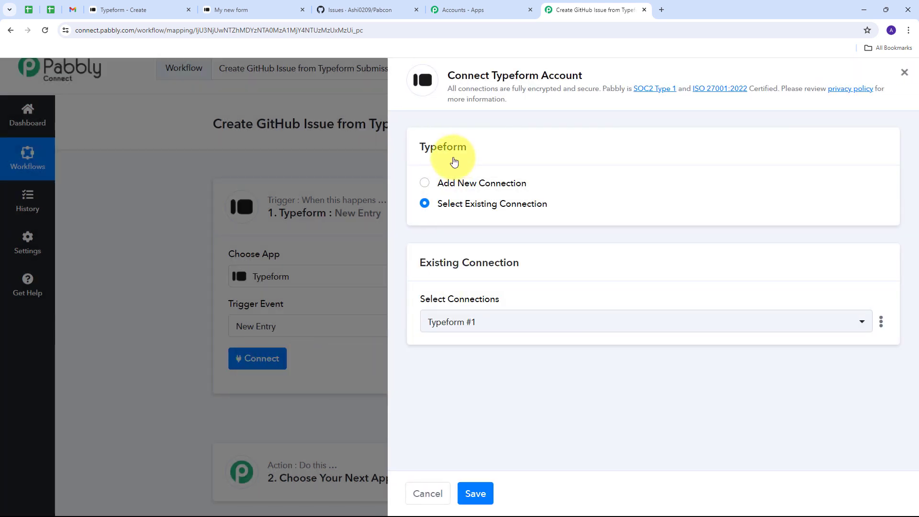
Add a new Typeform connection and accept Pabbly's access to the Typeform account
{"action": "left_click", "coordinate": [449, 183]}
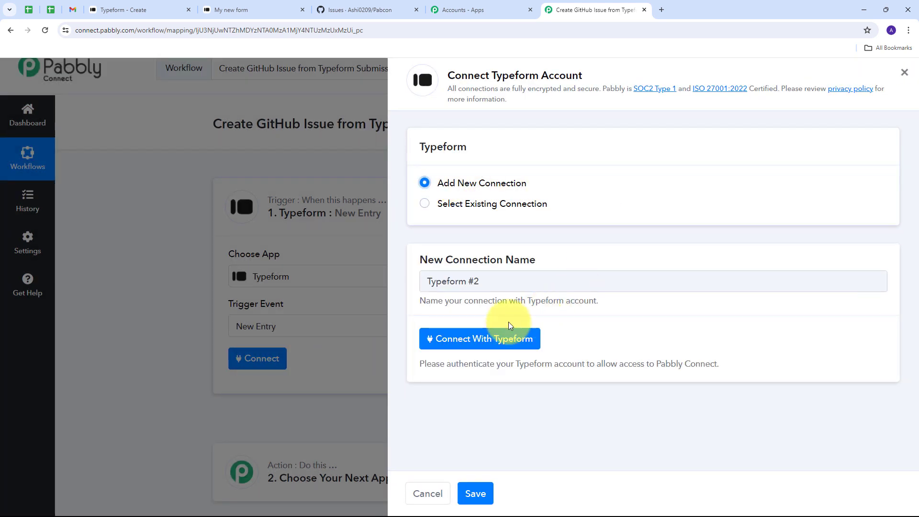
{"action": "left_click", "coordinate": [481, 339]}
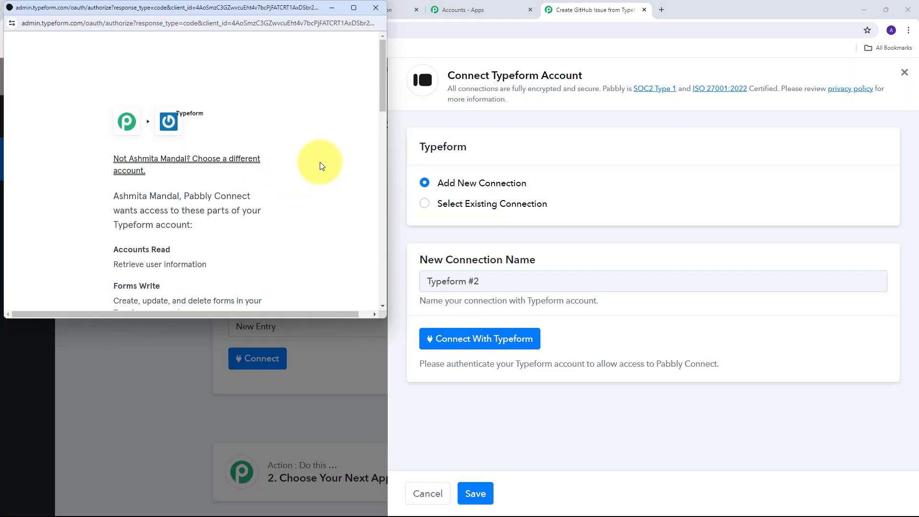
{"action": "scroll", "coordinate": [317, 144], "scroll_direction": "down", "scroll_amount": 10}
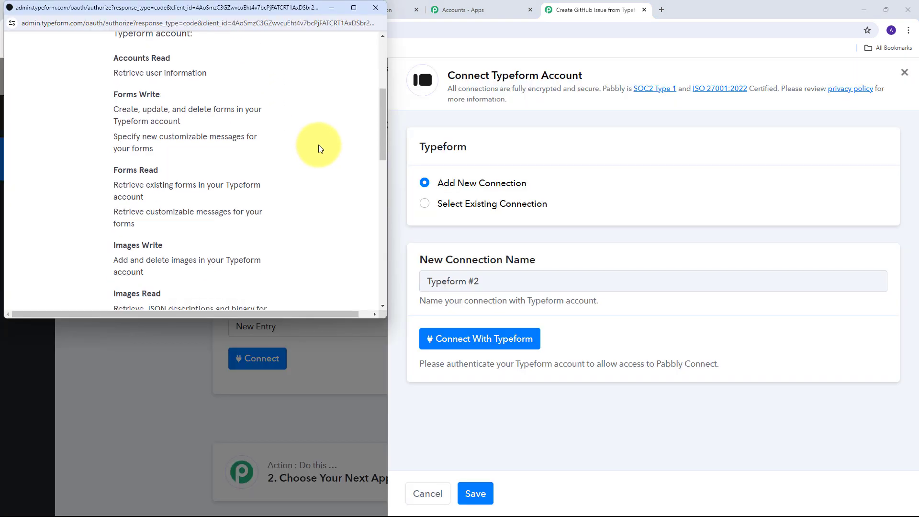
{"action": "scroll", "coordinate": [317, 144], "scroll_direction": "down", "scroll_amount": 1}
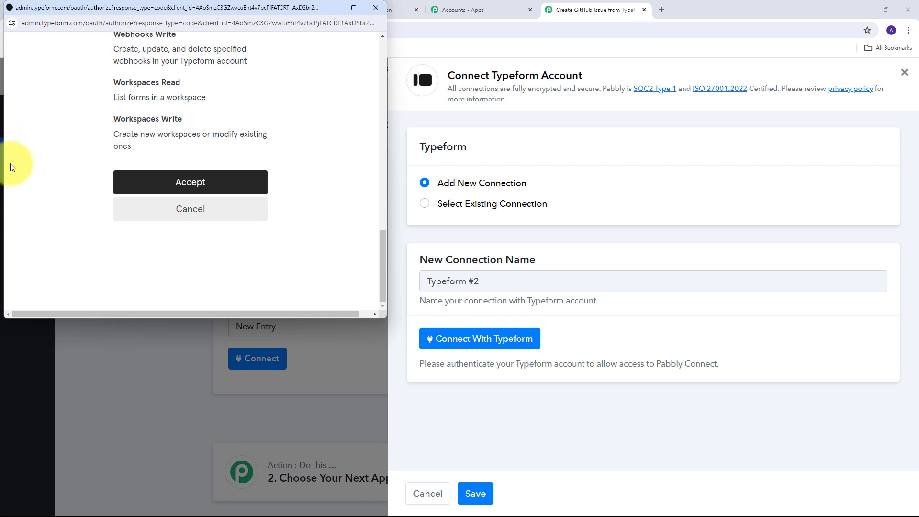
{"action": "left_click", "coordinate": [185, 184]}
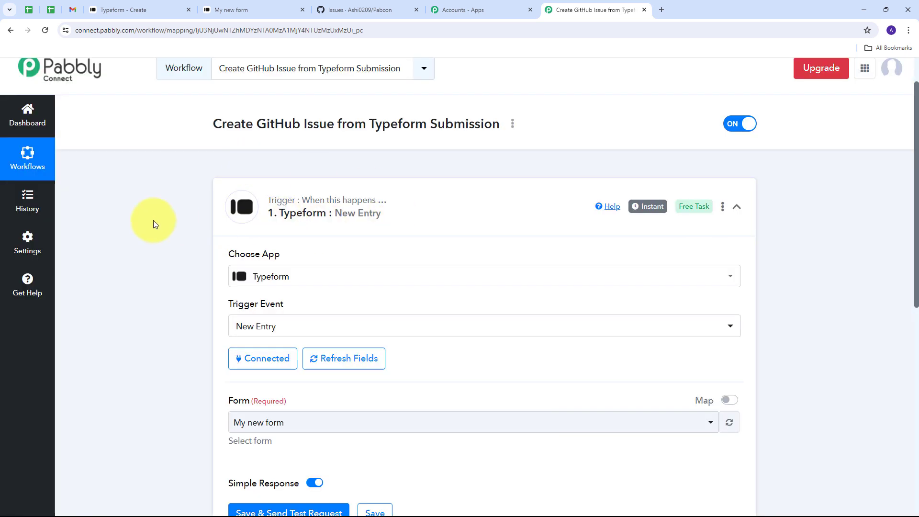
{"action": "scroll", "coordinate": [410, 180], "scroll_direction": "down", "scroll_amount": 3}
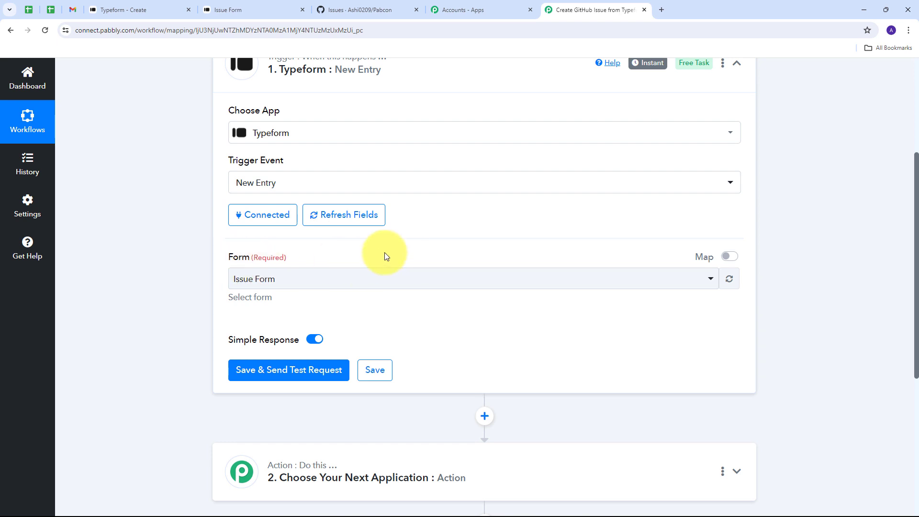
{"action": "left_click", "coordinate": [135, 10]}
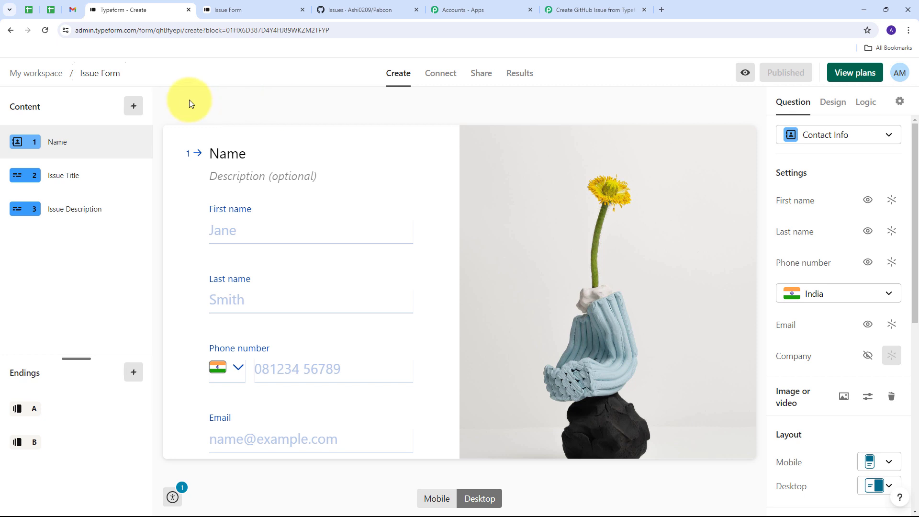
{"action": "left_click", "coordinate": [559, 6]}
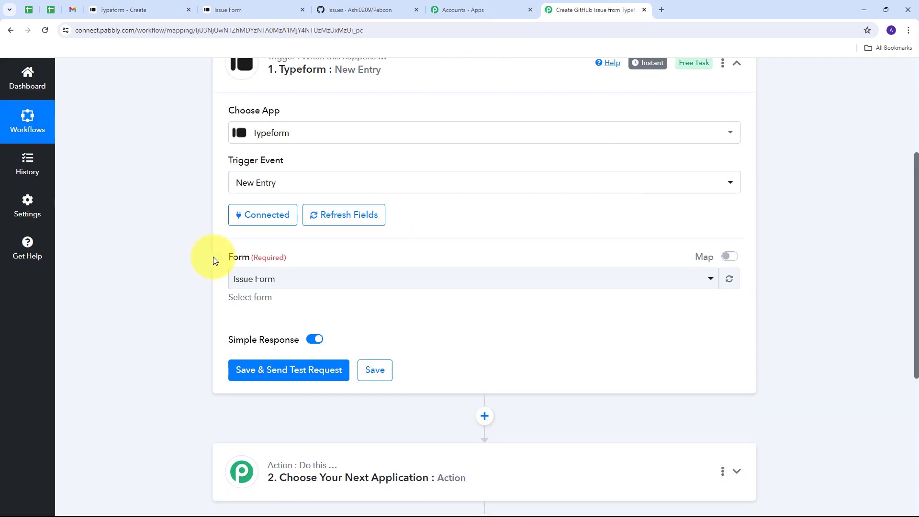
{"action": "left_click", "coordinate": [484, 284]}
{"action": "scroll", "coordinate": [317, 345], "scroll_direction": "down", "scroll_amount": 3}
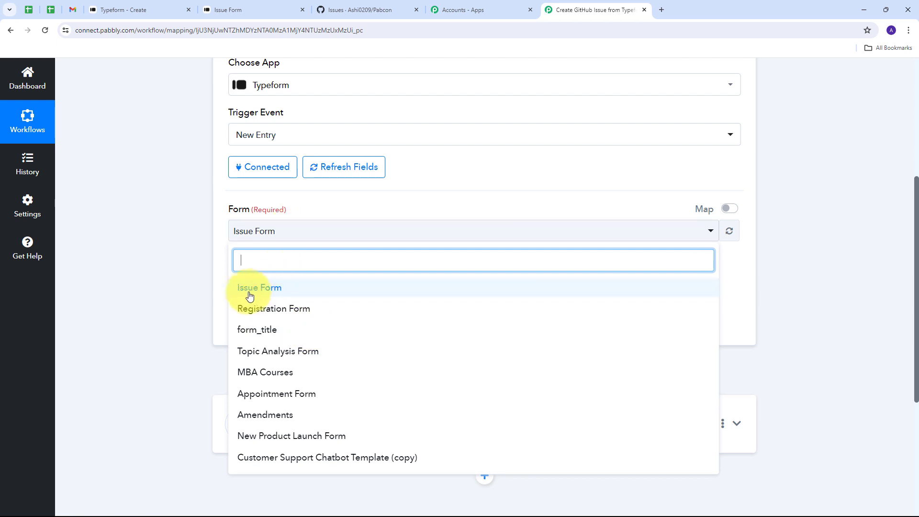
{"action": "left_click", "coordinate": [282, 291]}
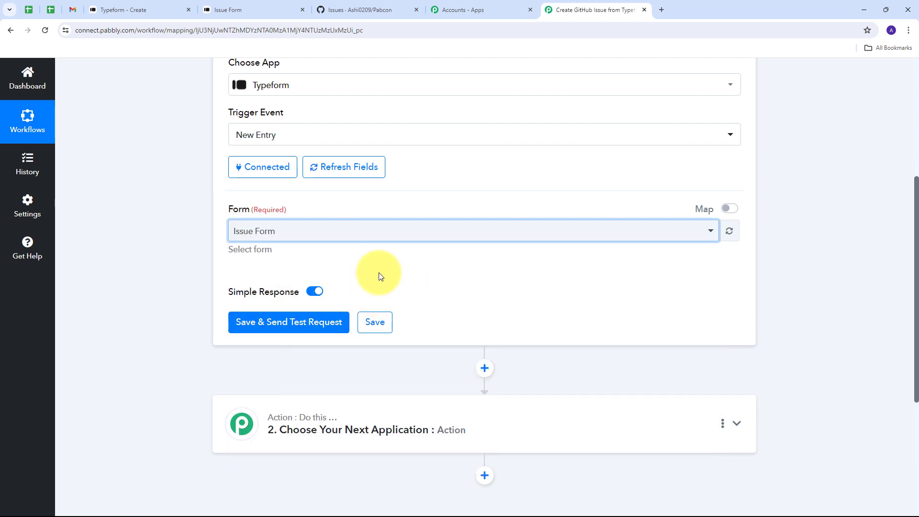
{"action": "scroll", "coordinate": [364, 306], "scroll_direction": "up", "scroll_amount": 1}
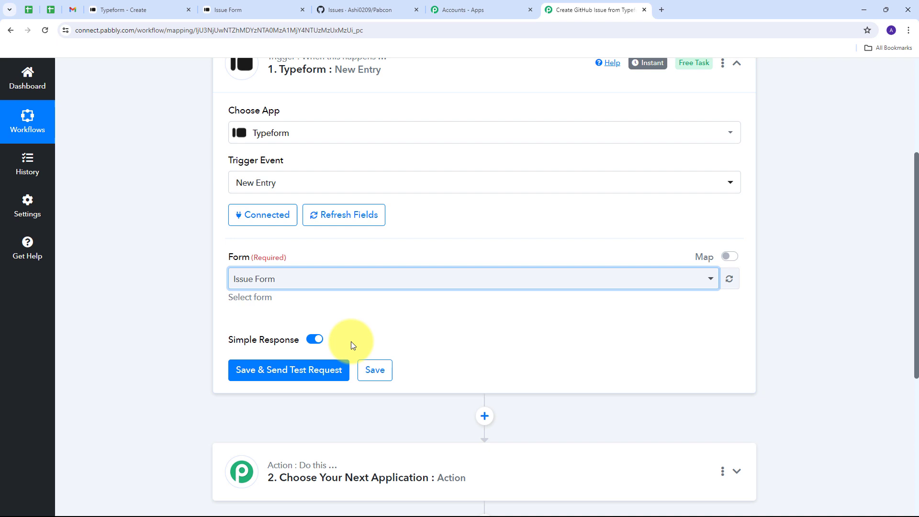
Save the Typeform trigger and send a test request
{"action": "left_click", "coordinate": [310, 371]}
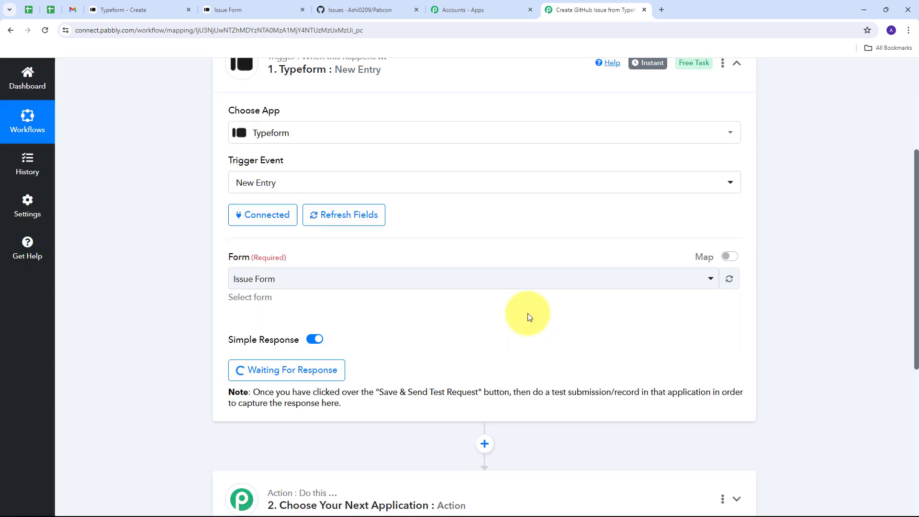
{"action": "scroll", "coordinate": [528, 313], "scroll_direction": "down", "scroll_amount": 2}
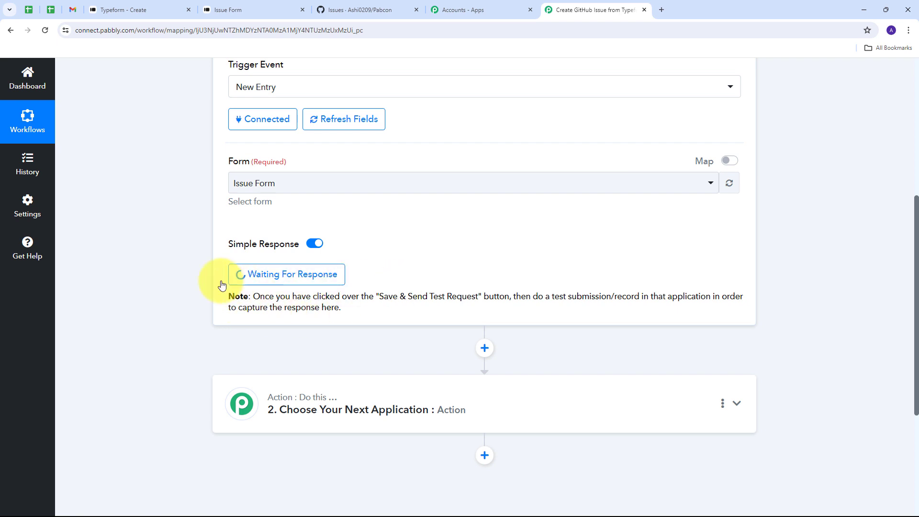
On the live Issue Form, fill in the name, phone number and e-mail contact details
{"action": "left_click", "coordinate": [240, 9]}
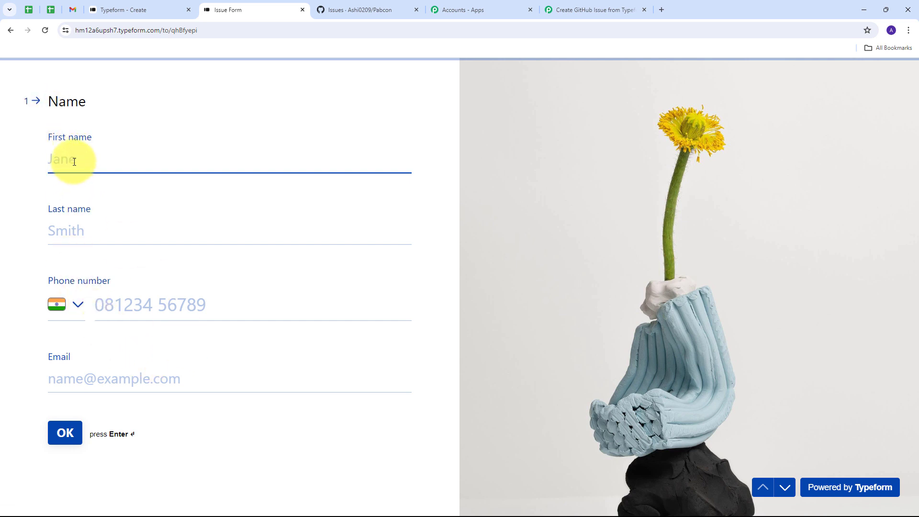
{"action": "type", "text": "Demo"}
{"action": "left_click", "coordinate": [79, 227]}
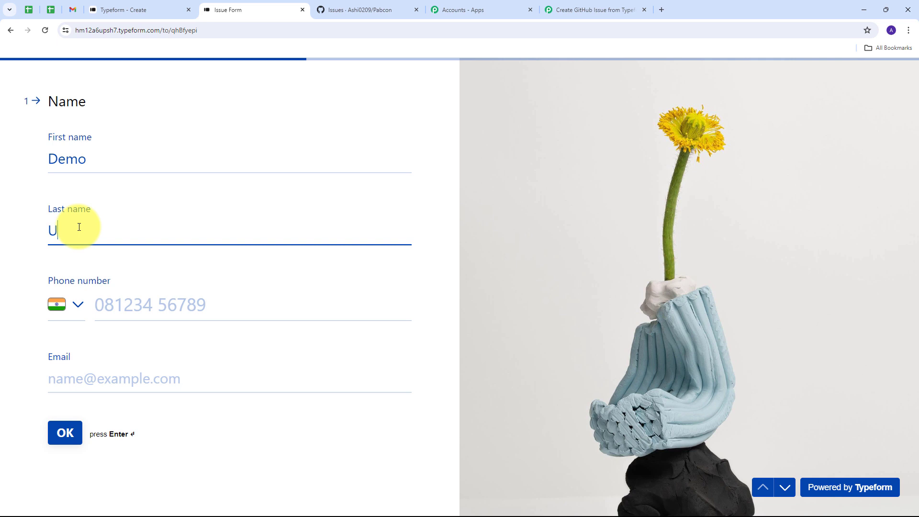
{"action": "left_click", "coordinate": [137, 311]}
{"action": "type", "text": "9898"}
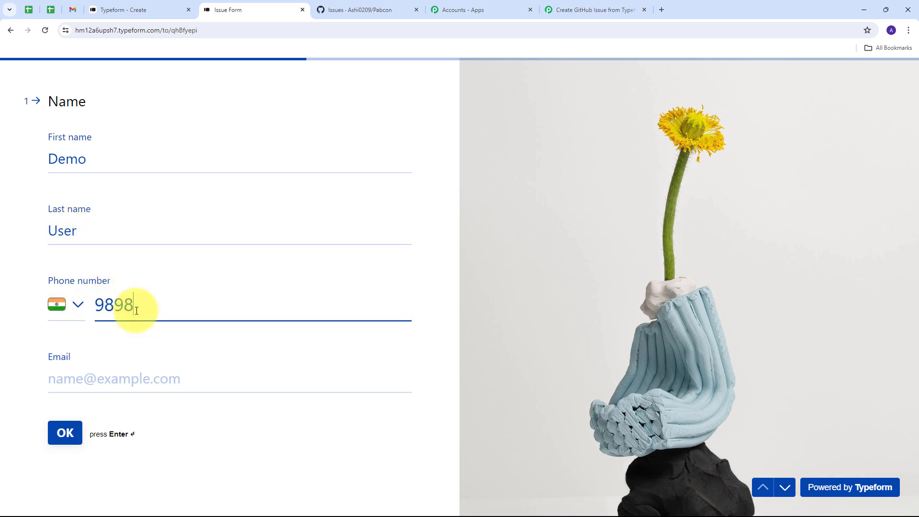
{"action": "type", "text": "9 89898"}
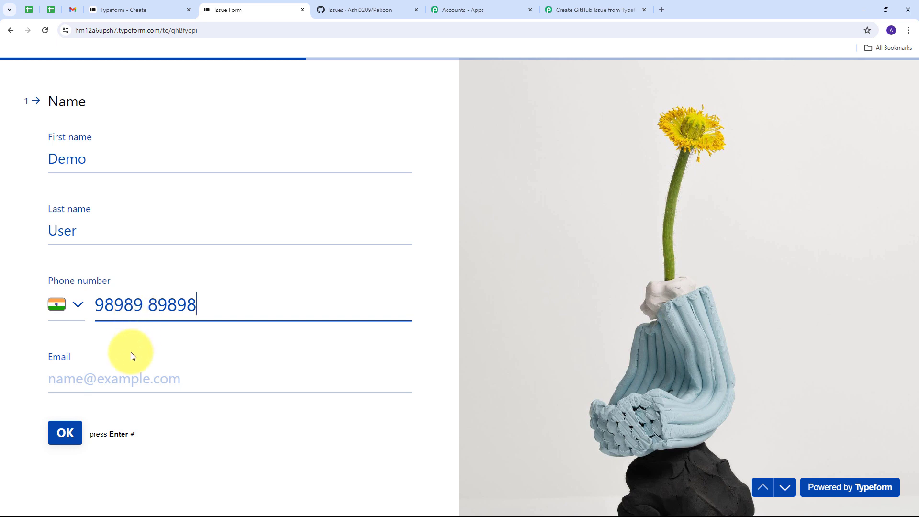
{"action": "left_click", "coordinate": [127, 374]}
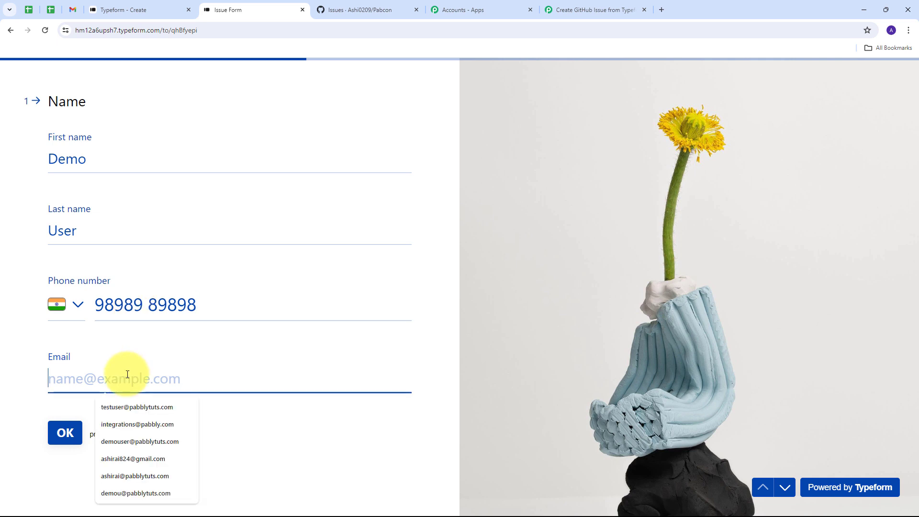
{"action": "type", "text": "de"}
{"action": "key", "text": "Down"}
{"action": "key", "text": "Return"}
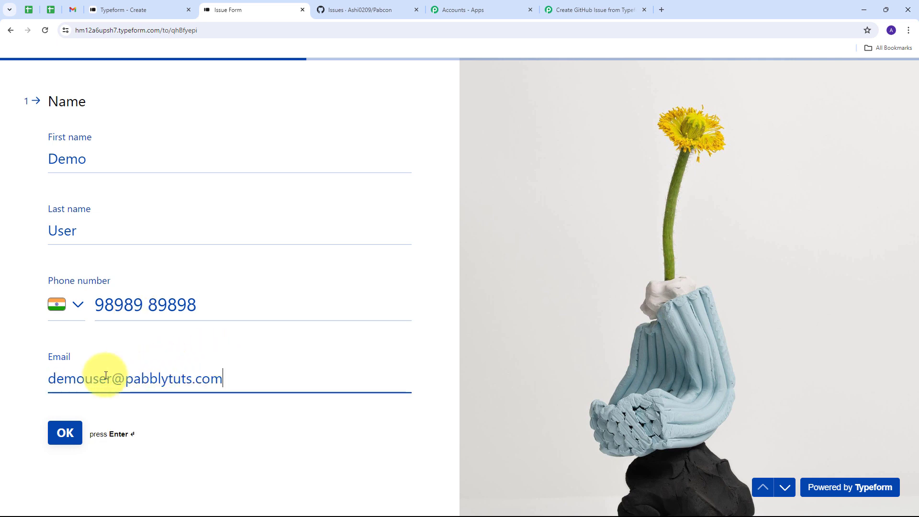
{"action": "left_click", "coordinate": [65, 434]}
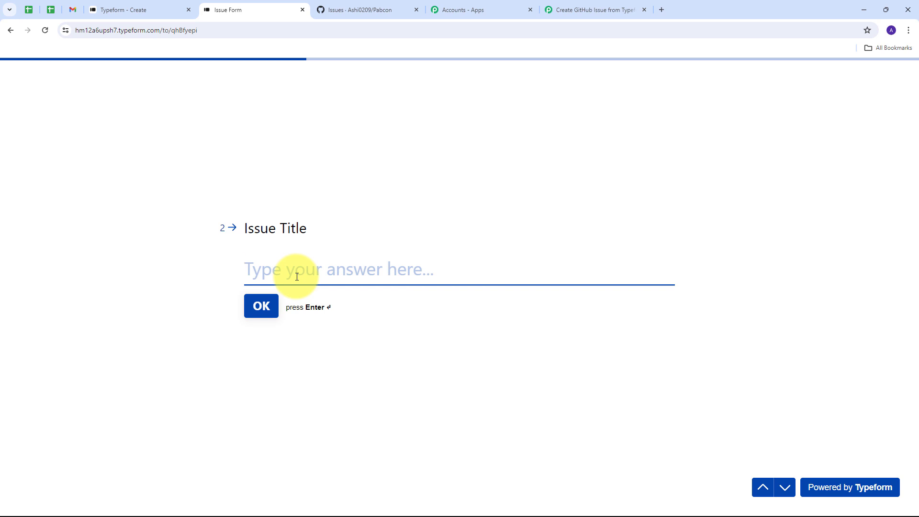
Enter title 'Connection Error' and description 'I am not able to connect applications', then submit
{"action": "type", "text": "Connection Error"}
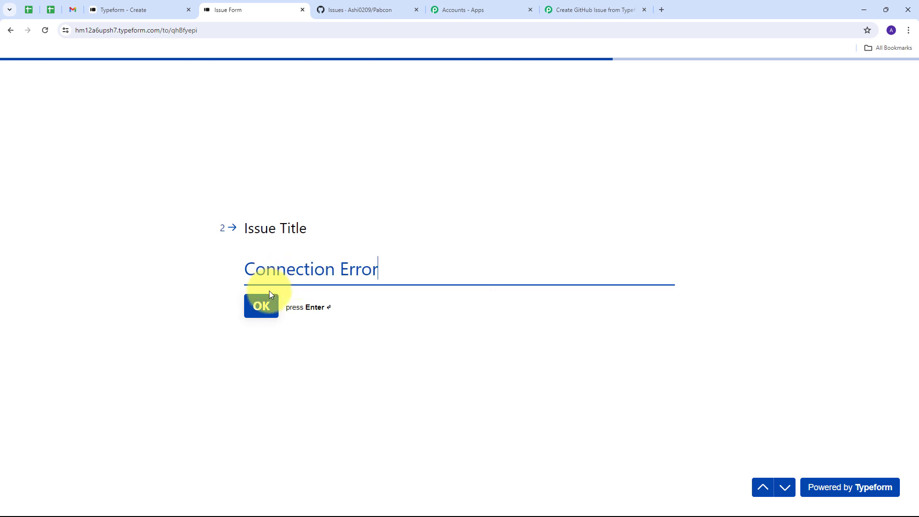
{"action": "left_click", "coordinate": [262, 310]}
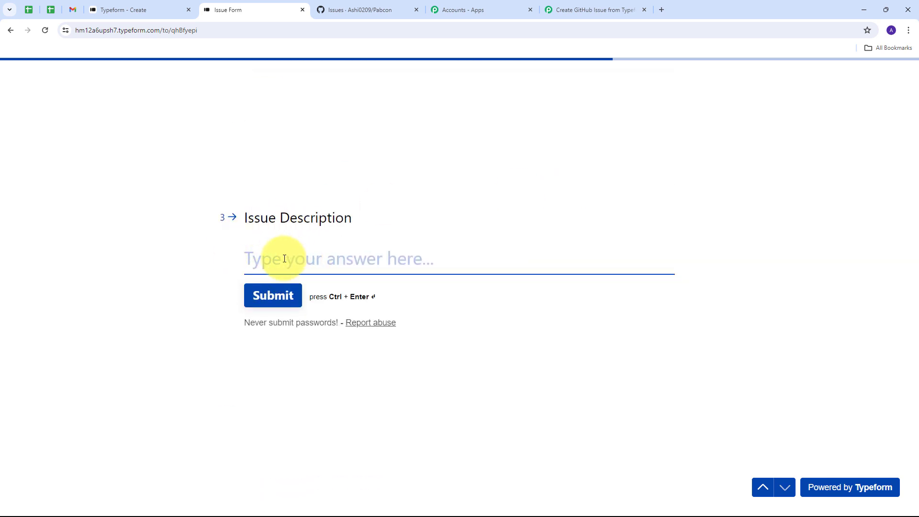
{"action": "type", "text": "I am not able to connect applications"}
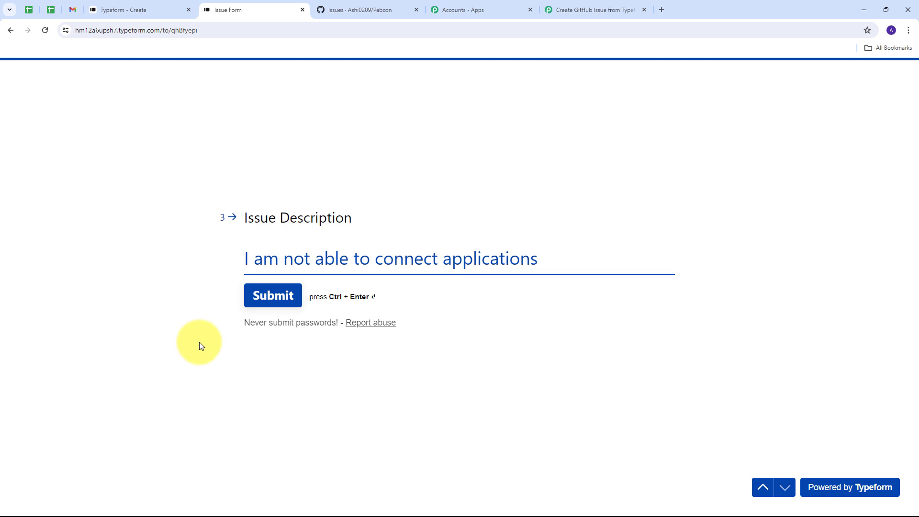
{"action": "left_click", "coordinate": [274, 305]}
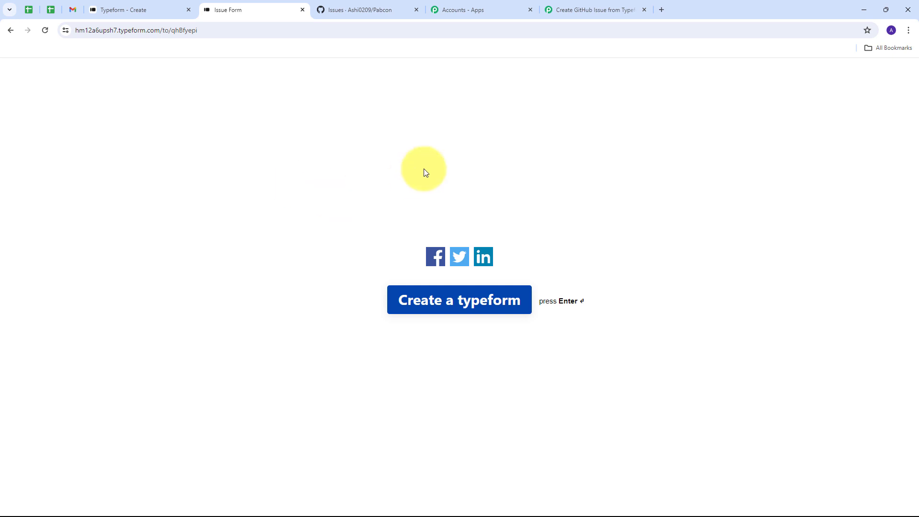
{"action": "left_click", "coordinate": [589, 5]}
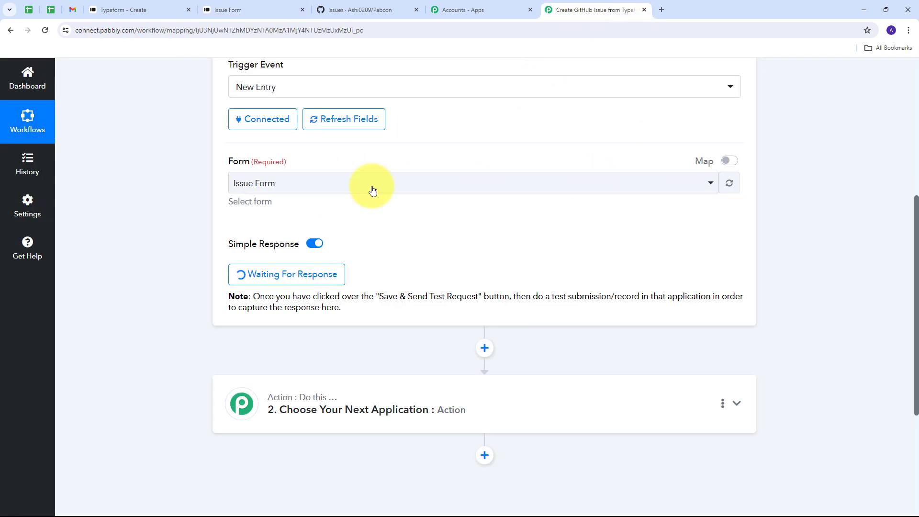
{"action": "scroll", "coordinate": [793, 251], "scroll_direction": "down", "scroll_amount": 5}
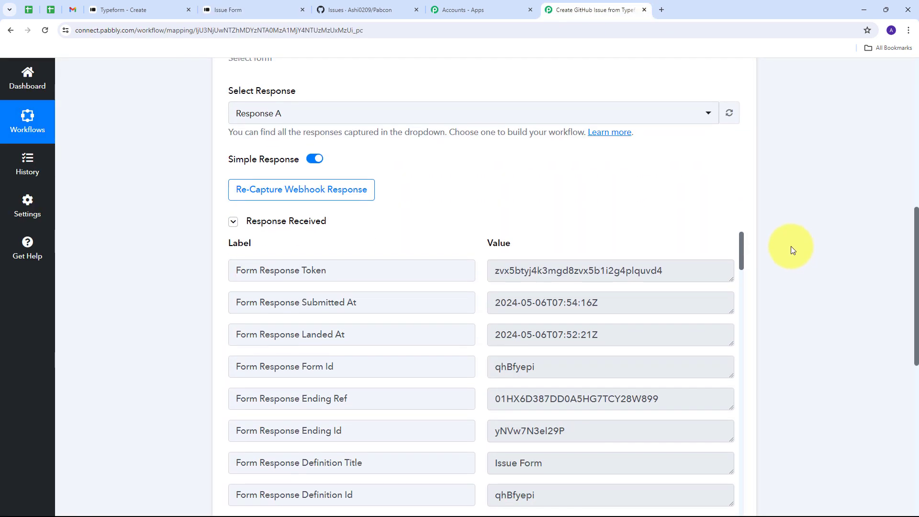
{"action": "scroll", "coordinate": [805, 222], "scroll_direction": "down", "scroll_amount": 1}
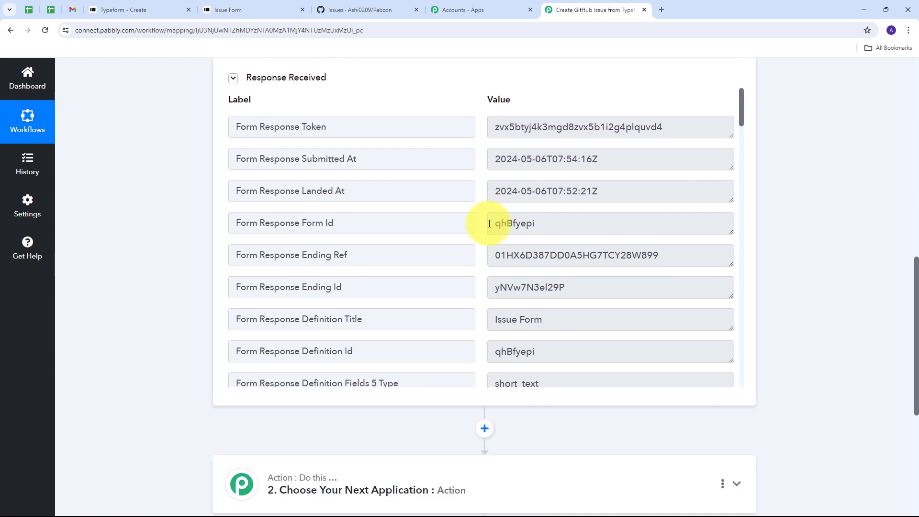
{"action": "scroll", "coordinate": [478, 231], "scroll_direction": "down", "scroll_amount": 12}
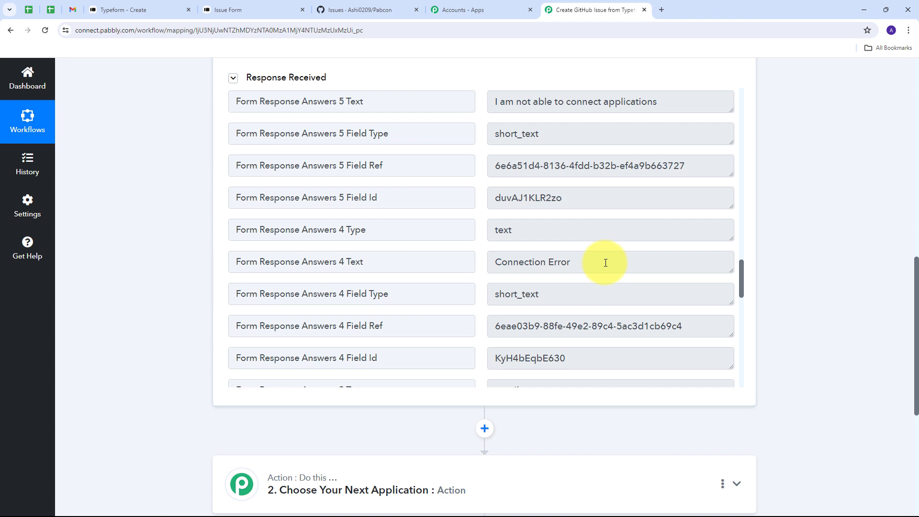
{"action": "left_click_drag", "start_coordinate": [600, 260], "coordinate": [482, 265]}
{"action": "scroll", "coordinate": [512, 236], "scroll_direction": "up", "scroll_amount": 3}
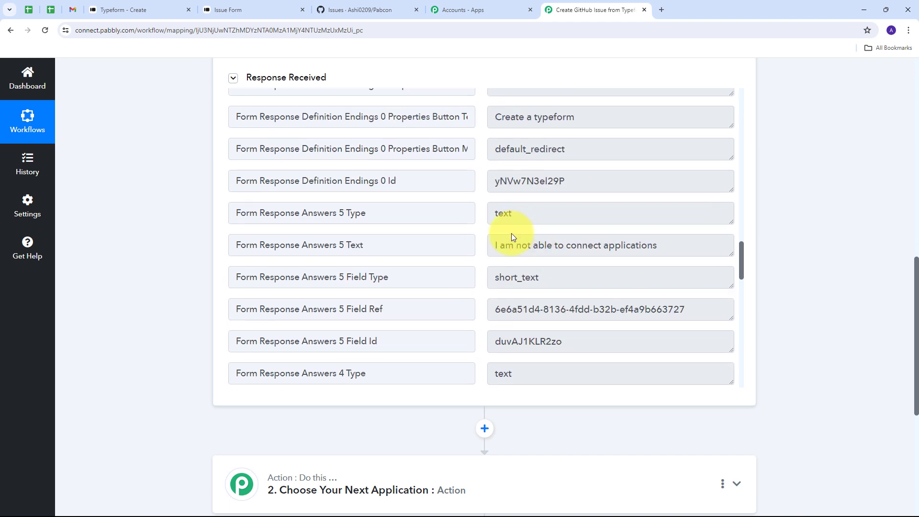
{"action": "left_click_drag", "start_coordinate": [663, 246], "coordinate": [380, 250]}
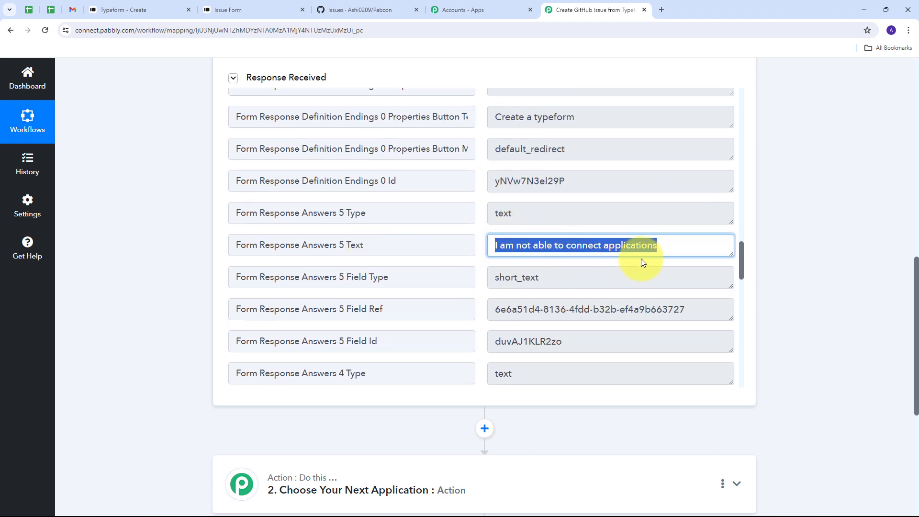
{"action": "scroll", "coordinate": [574, 271], "scroll_direction": "up", "scroll_amount": 2}
{"action": "scroll", "coordinate": [461, 260], "scroll_direction": "down", "scroll_amount": 12}
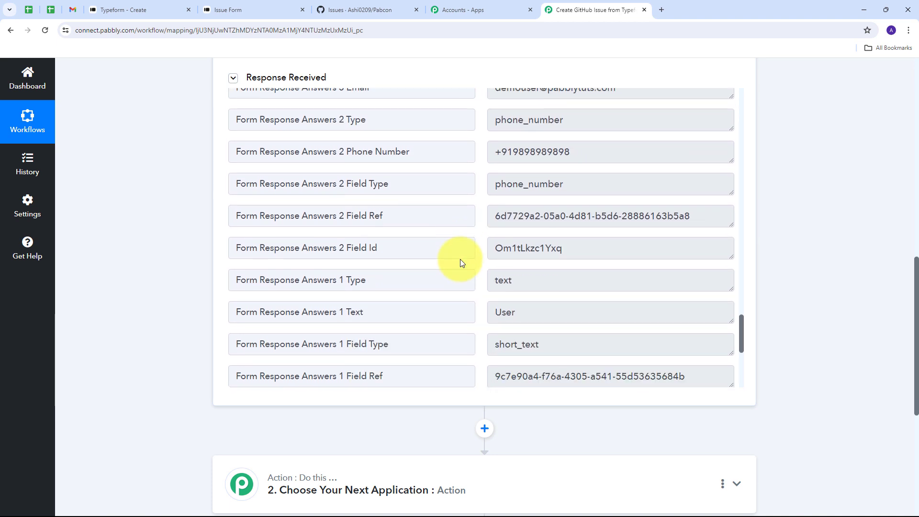
{"action": "scroll", "coordinate": [460, 260], "scroll_direction": "down", "scroll_amount": 2}
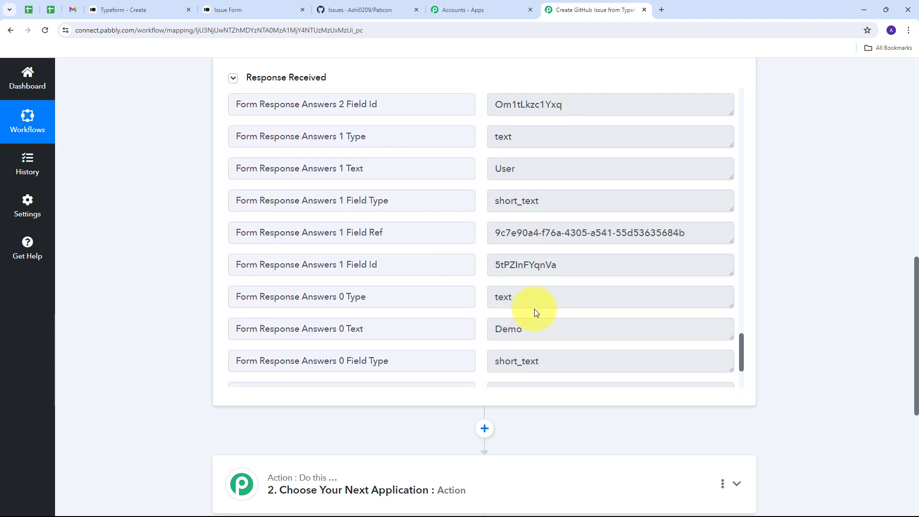
{"action": "double_click", "coordinate": [550, 322]}
{"action": "left_click", "coordinate": [503, 172]}
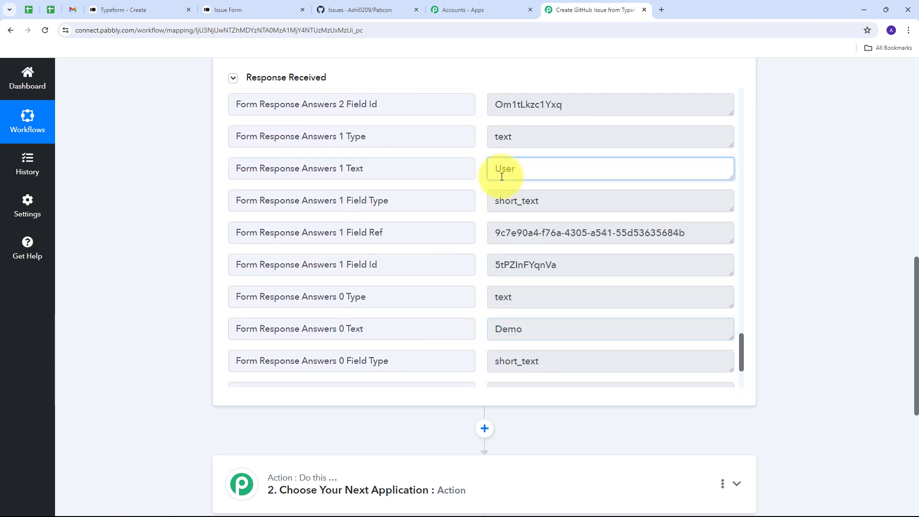
{"action": "double_click", "coordinate": [504, 173]}
{"action": "scroll", "coordinate": [575, 212], "scroll_direction": "up", "scroll_amount": 6}
{"action": "left_click_drag", "start_coordinate": [599, 205], "coordinate": [486, 207]}
{"action": "scroll", "coordinate": [601, 211], "scroll_direction": "up", "scroll_amount": 1}
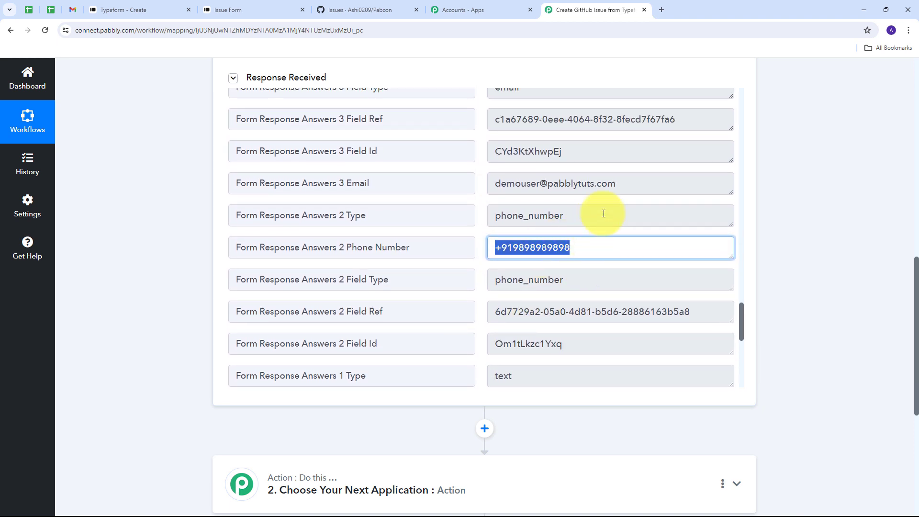
{"action": "left_click_drag", "start_coordinate": [634, 182], "coordinate": [478, 185]}
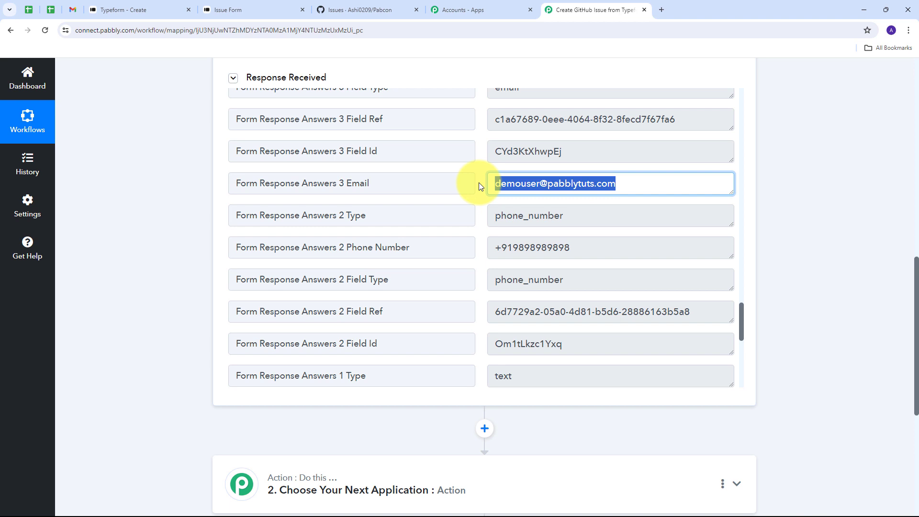
{"action": "left_click", "coordinate": [479, 207]}
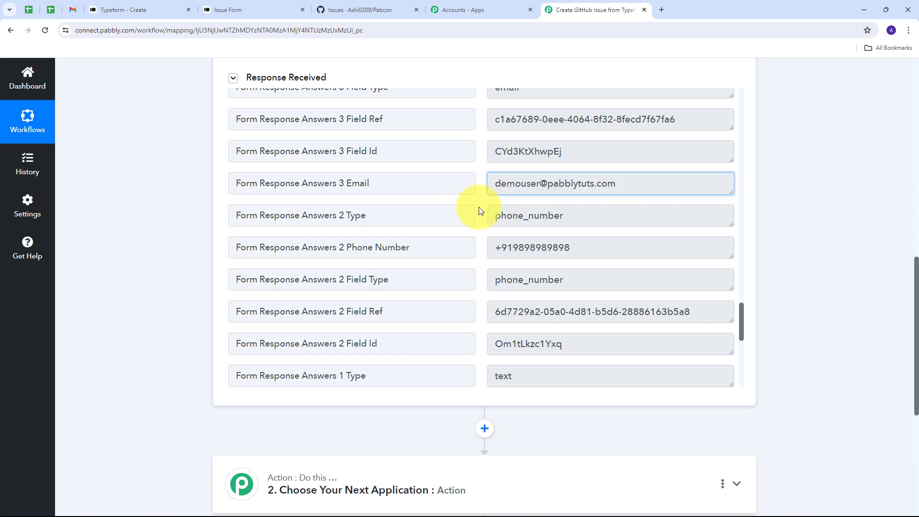
{"action": "scroll", "coordinate": [478, 207], "scroll_direction": "up", "scroll_amount": 1}
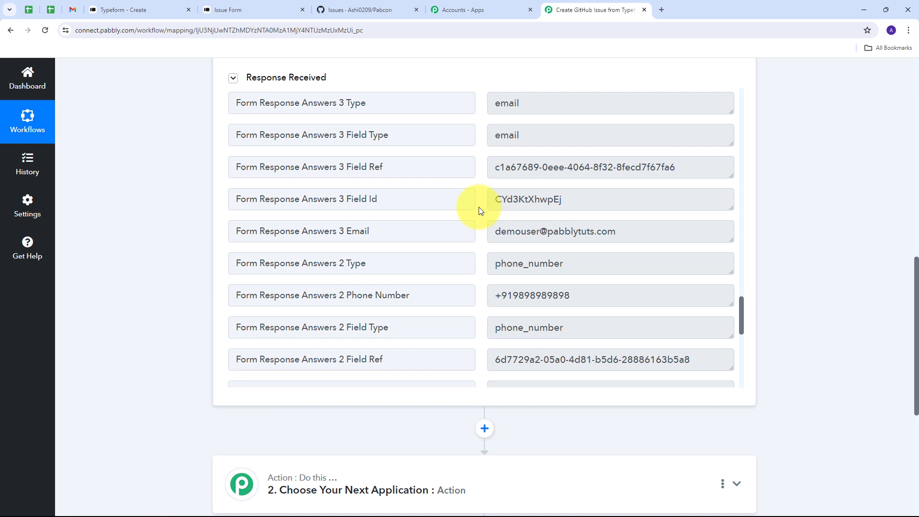
{"action": "scroll", "coordinate": [789, 242], "scroll_direction": "down", "scroll_amount": 4}
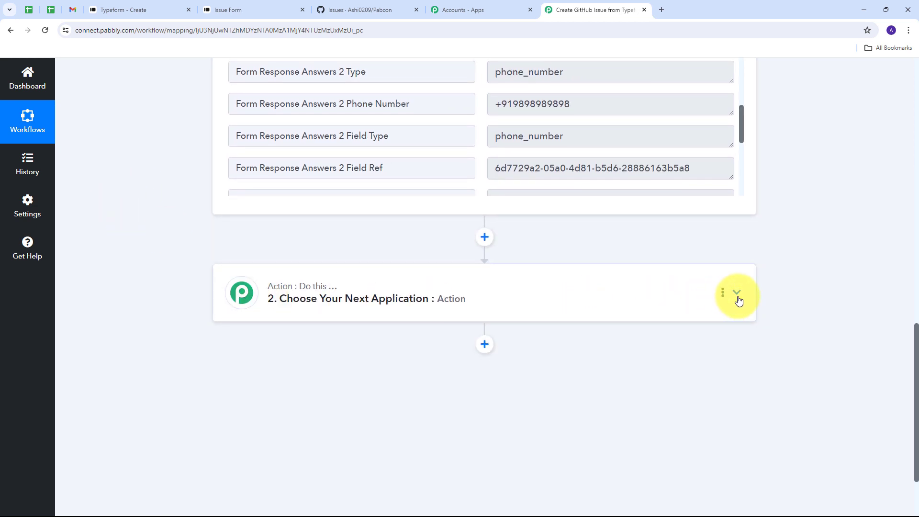
Choose GitHub as the action app and Create an Issue as its action event
{"action": "left_click", "coordinate": [737, 293]}
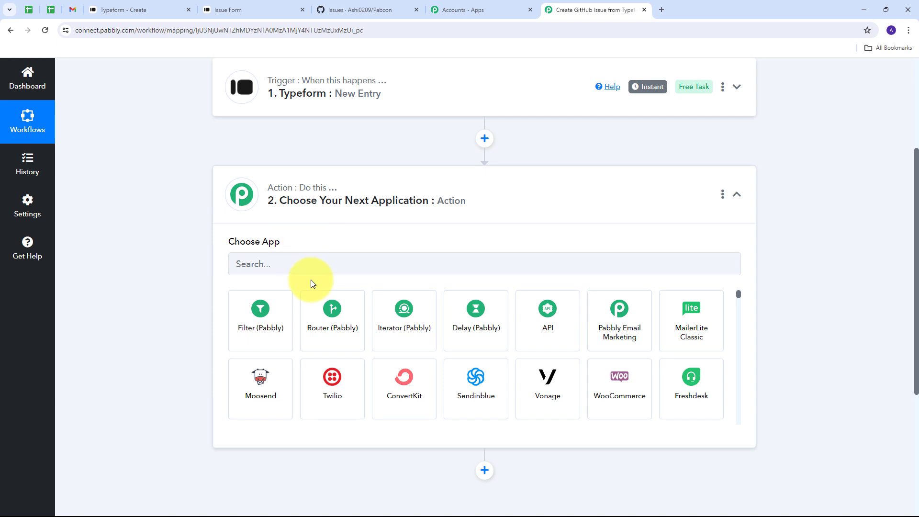
{"action": "left_click", "coordinate": [315, 263]}
{"action": "type", "text": "Github"}
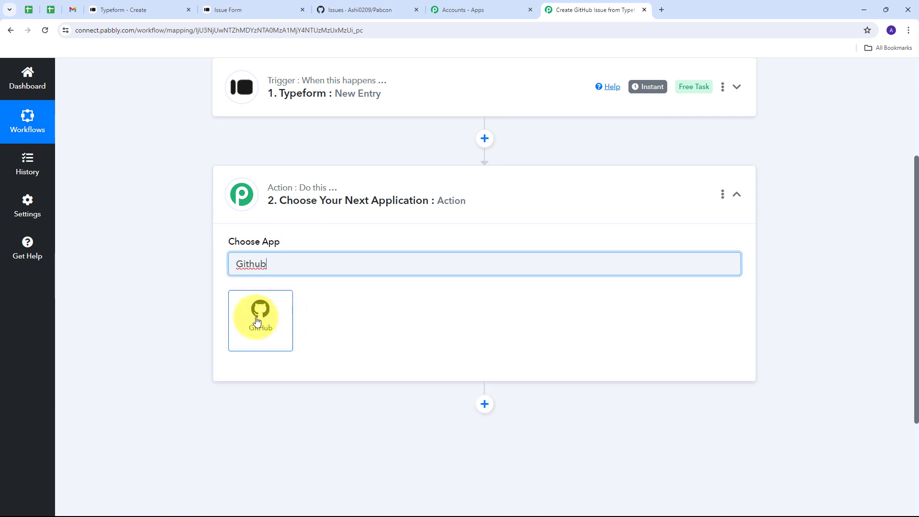
{"action": "left_click", "coordinate": [257, 321]}
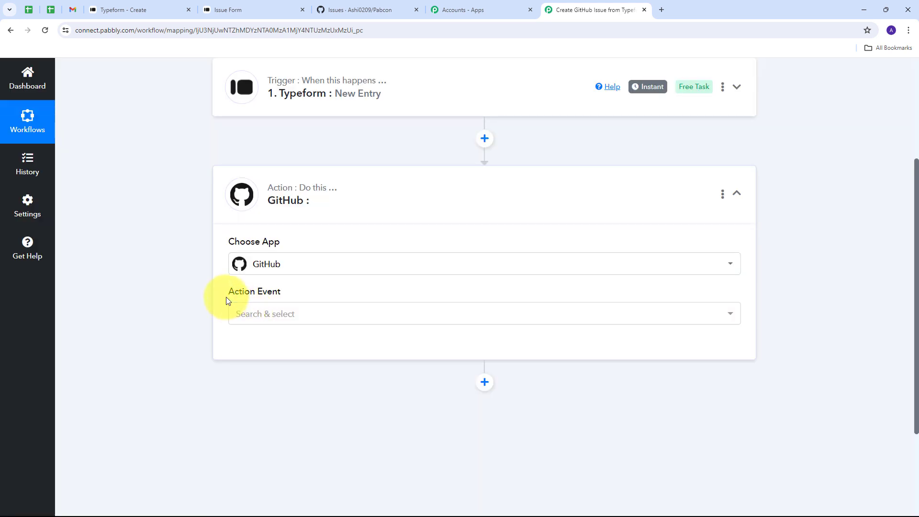
{"action": "left_click", "coordinate": [387, 318]}
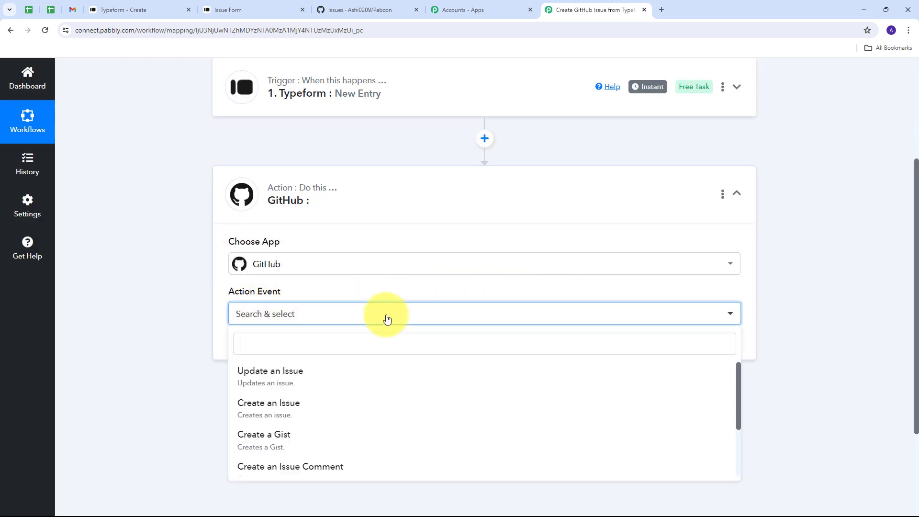
{"action": "left_click", "coordinate": [287, 410]}
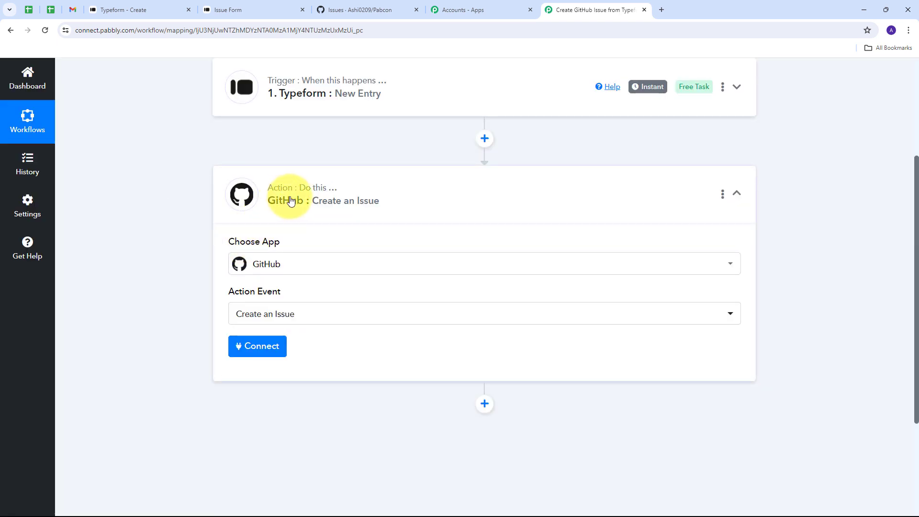
Add a new GitHub connection and authorize Pabbly Connect in the GitHub popup
{"action": "left_click", "coordinate": [253, 353]}
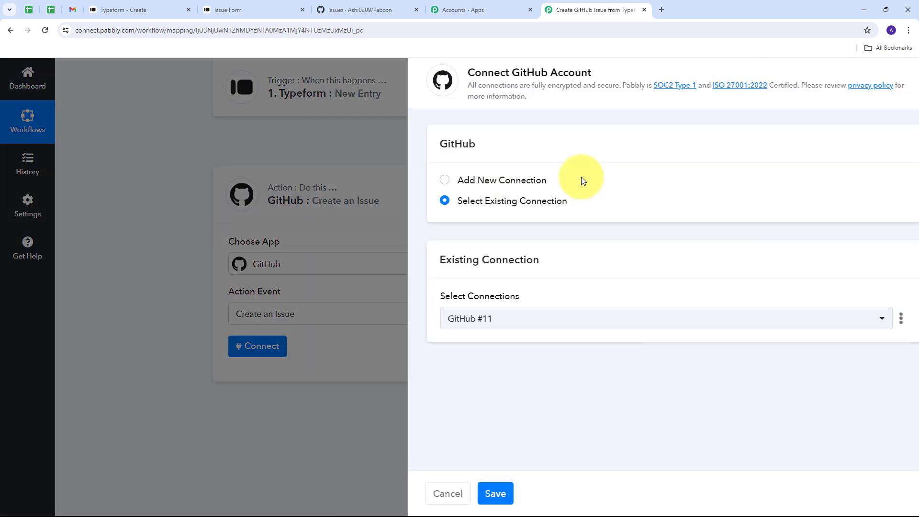
{"action": "left_click", "coordinate": [466, 184]}
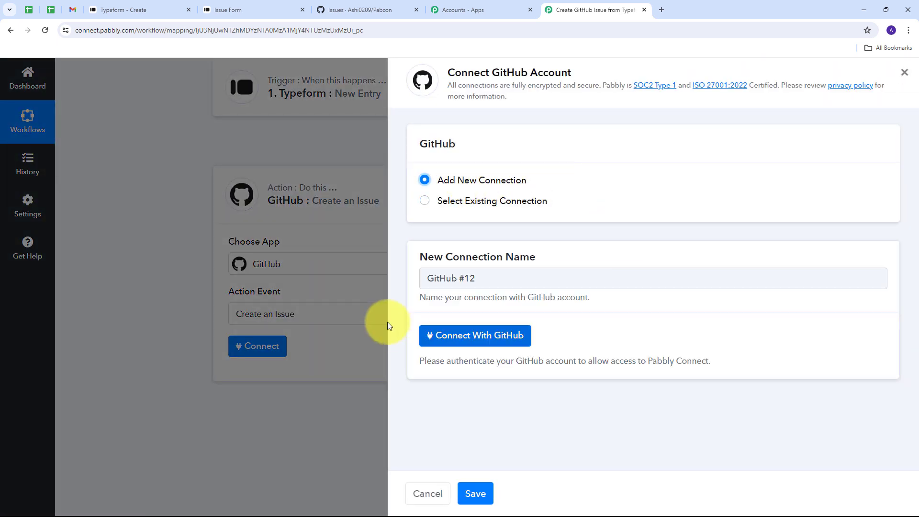
{"action": "left_click", "coordinate": [483, 337]}
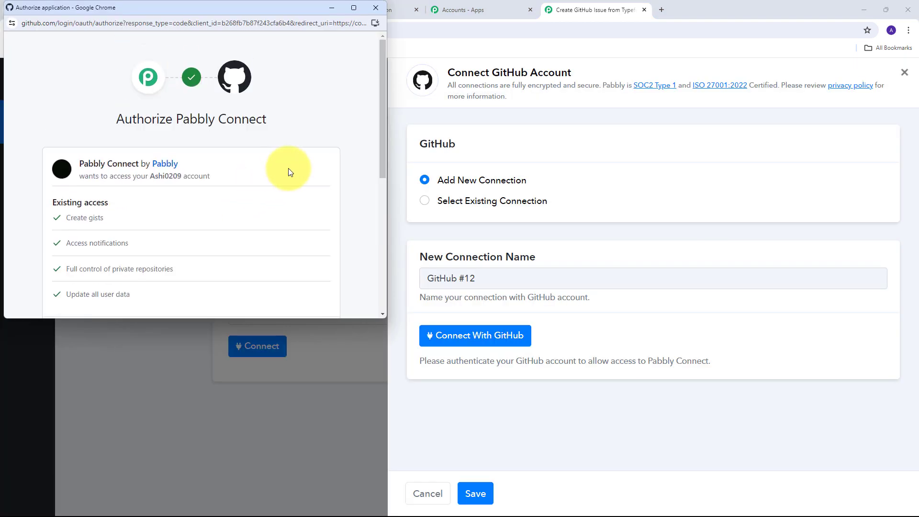
{"action": "scroll", "coordinate": [289, 171], "scroll_direction": "down", "scroll_amount": 4}
{"action": "scroll", "coordinate": [255, 163], "scroll_direction": "up", "scroll_amount": 1}
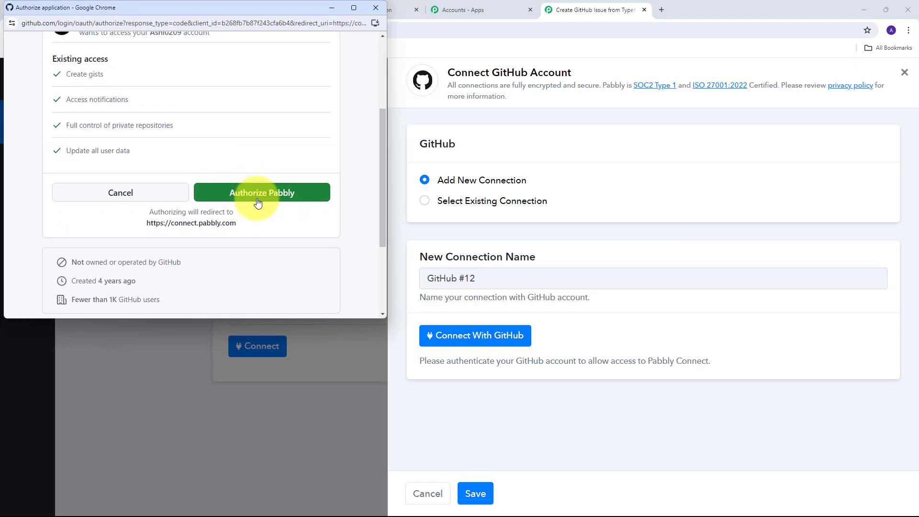
{"action": "left_click", "coordinate": [258, 195]}
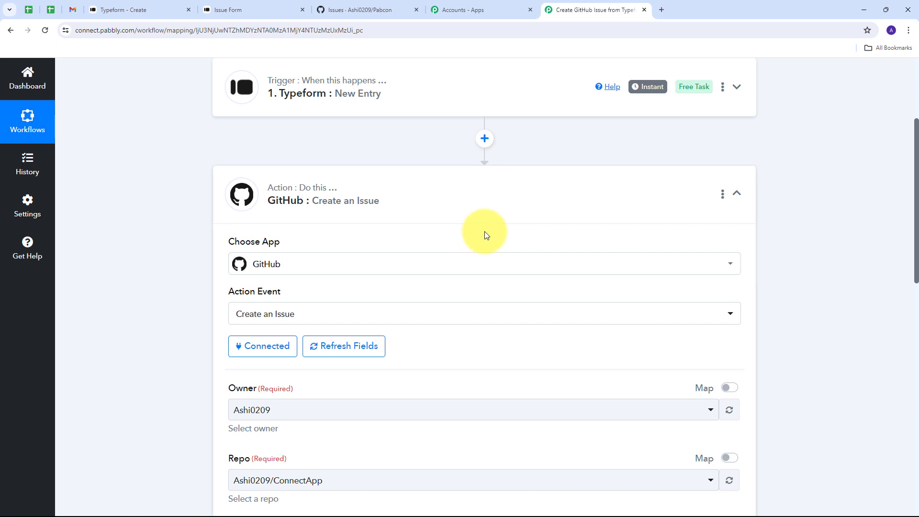
{"action": "scroll", "coordinate": [484, 231], "scroll_direction": "down", "scroll_amount": 3}
{"action": "scroll", "coordinate": [317, 242], "scroll_direction": "down", "scroll_amount": 1}
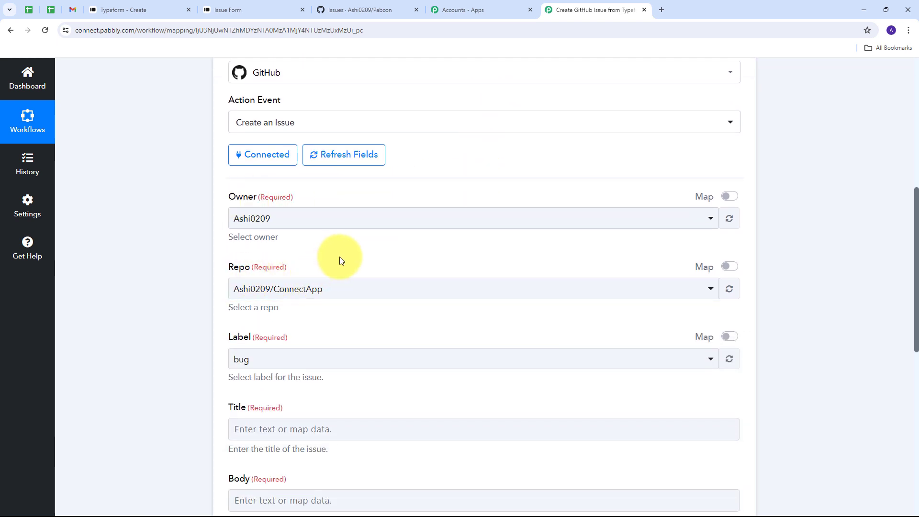
{"action": "left_click", "coordinate": [361, 8]}
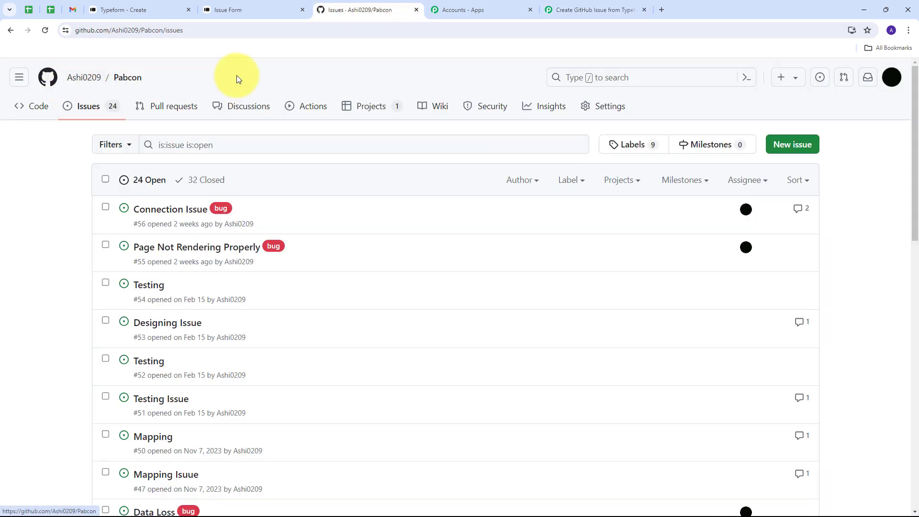
{"action": "mouse_move", "coordinate": [88, 86]}
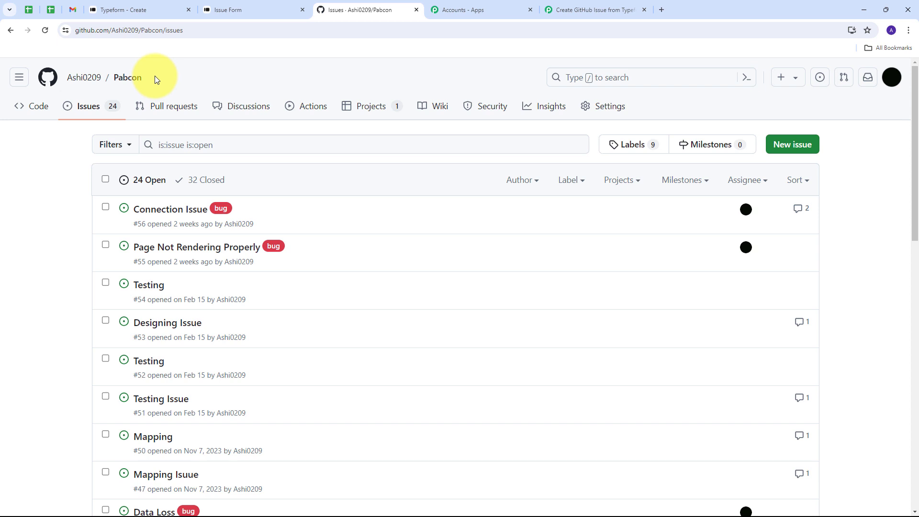
Set the issue owner to the listed account and the repository to Pabcon
{"action": "left_click", "coordinate": [574, 10]}
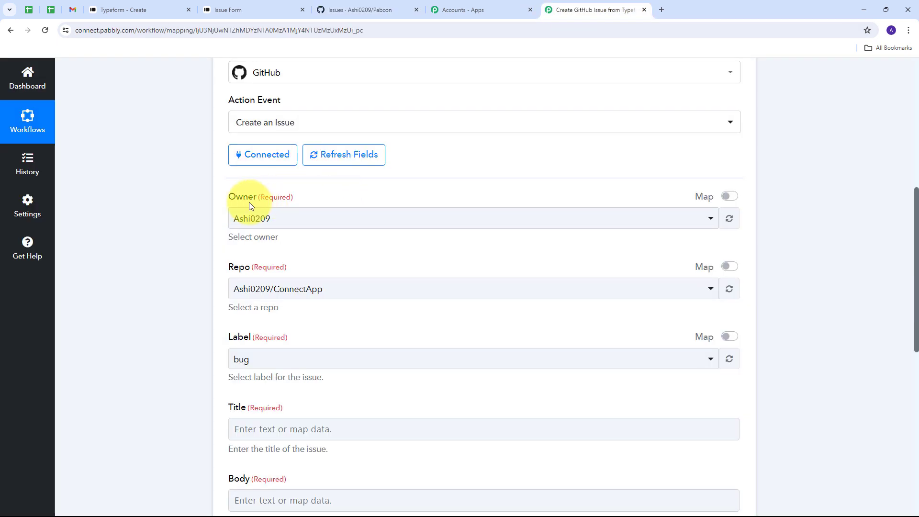
{"action": "left_click", "coordinate": [313, 219]}
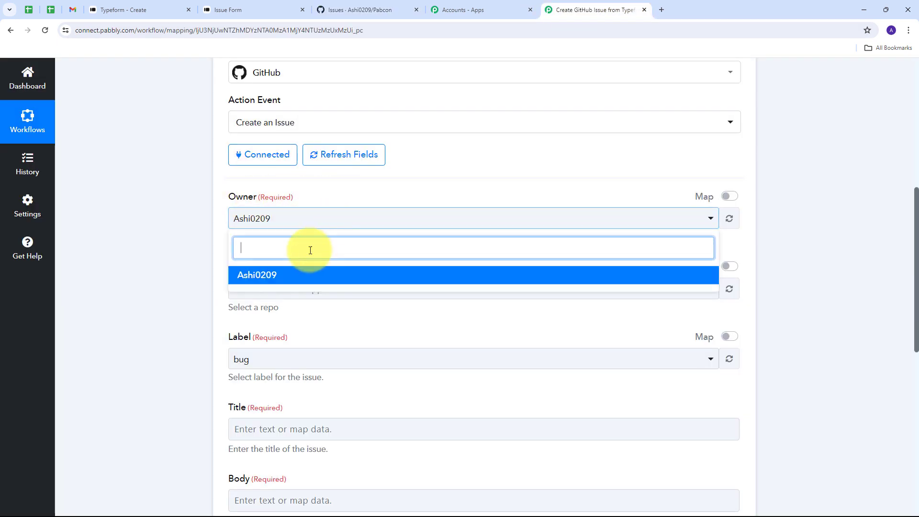
{"action": "left_click", "coordinate": [263, 282]}
{"action": "scroll", "coordinate": [346, 259], "scroll_direction": "down", "scroll_amount": 2}
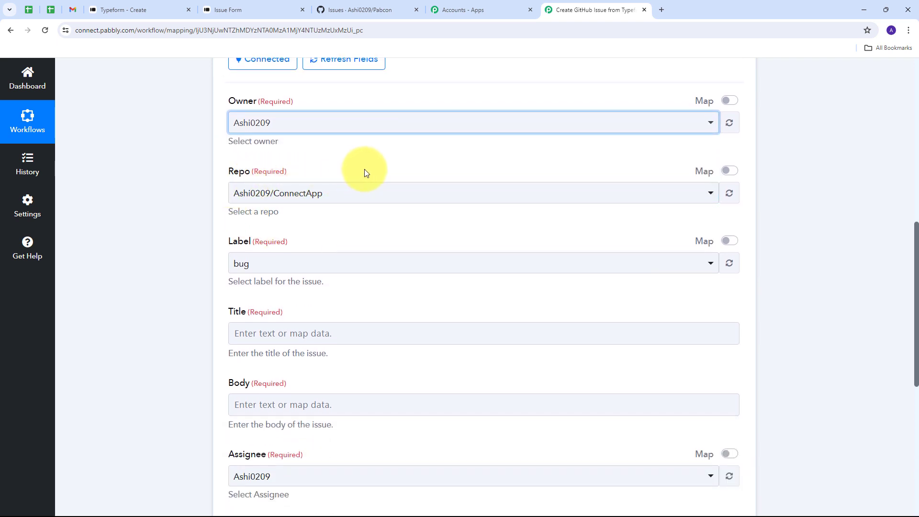
{"action": "left_click", "coordinate": [476, 199]}
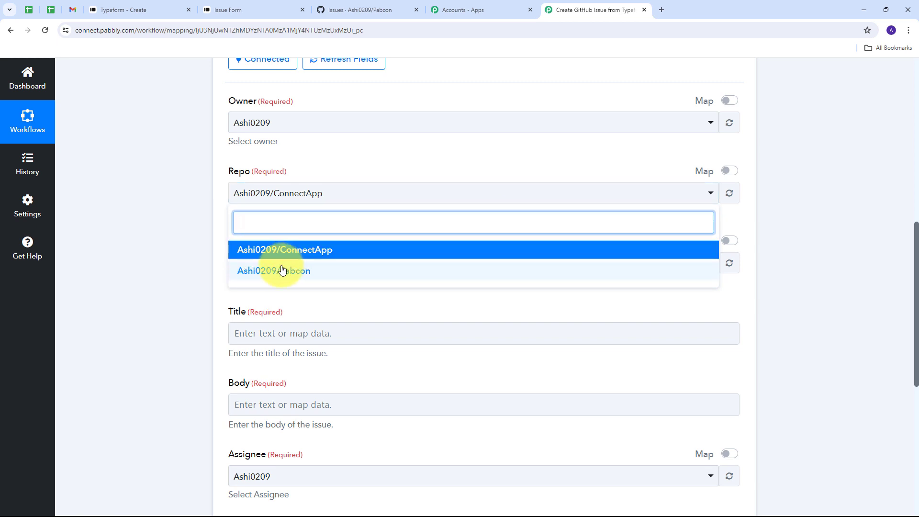
{"action": "left_click", "coordinate": [308, 275]}
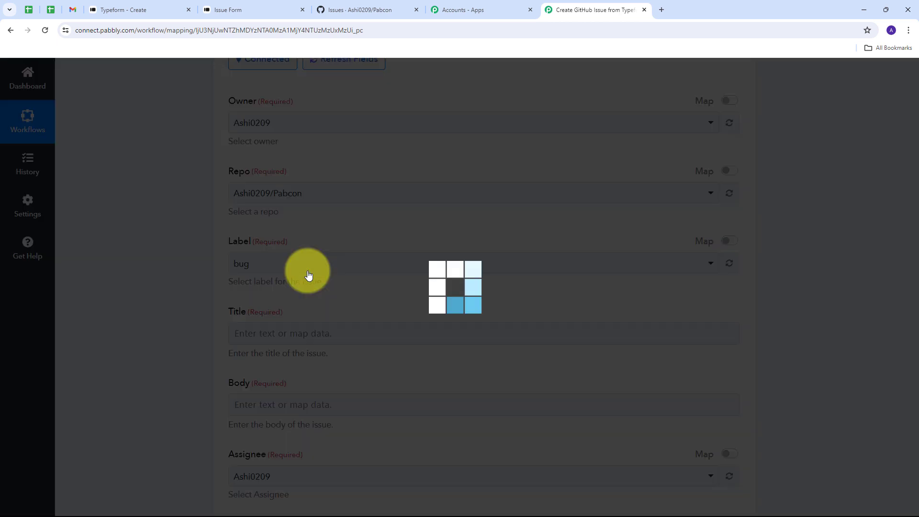
Set the issue label to bug
{"action": "scroll", "coordinate": [300, 222], "scroll_direction": "down", "scroll_amount": 1}
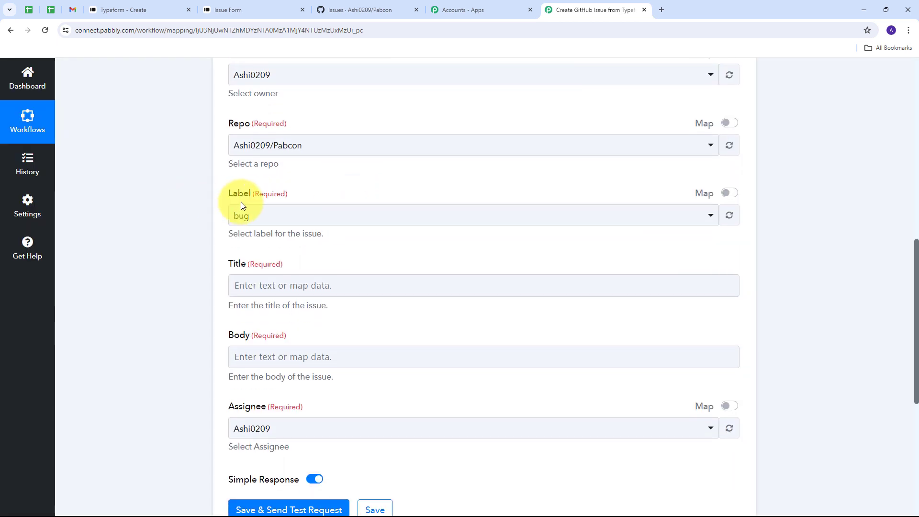
{"action": "left_click", "coordinate": [622, 221]}
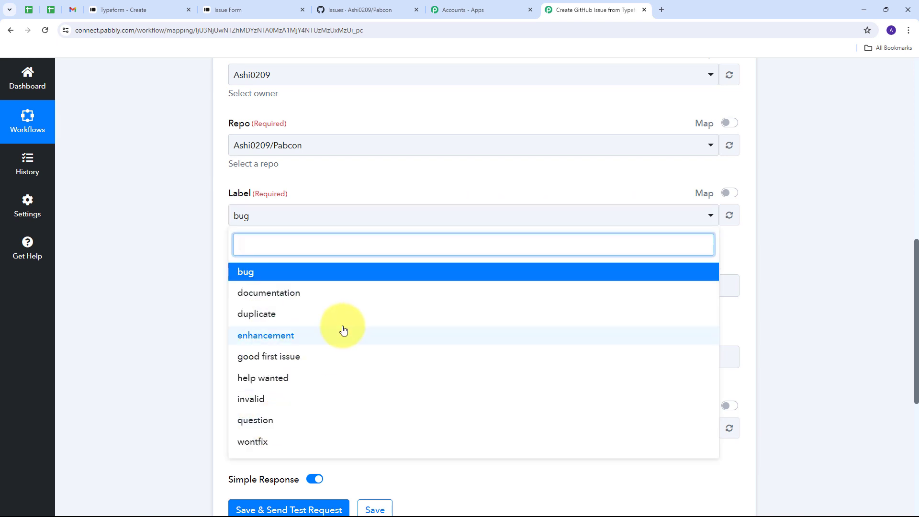
{"action": "scroll", "coordinate": [343, 307], "scroll_direction": "down", "scroll_amount": 1}
{"action": "scroll", "coordinate": [343, 307], "scroll_direction": "down", "scroll_amount": 1}
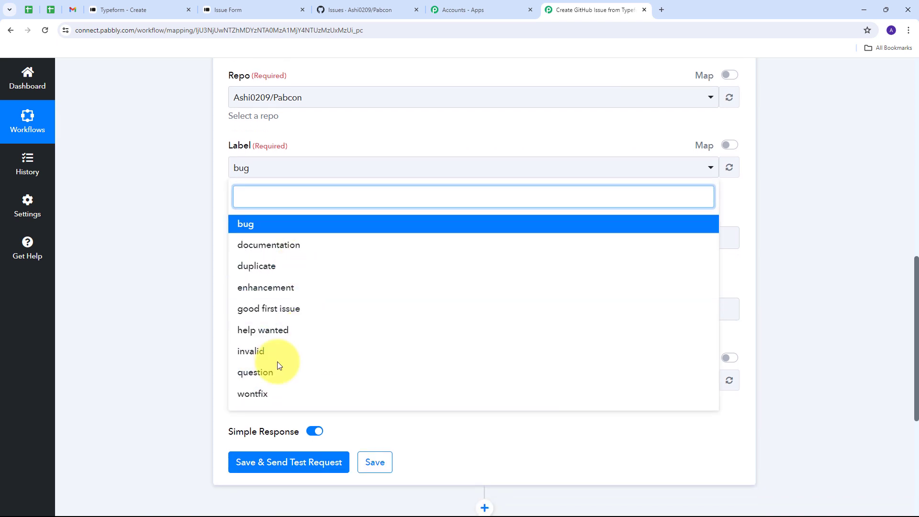
{"action": "left_click", "coordinate": [256, 231]}
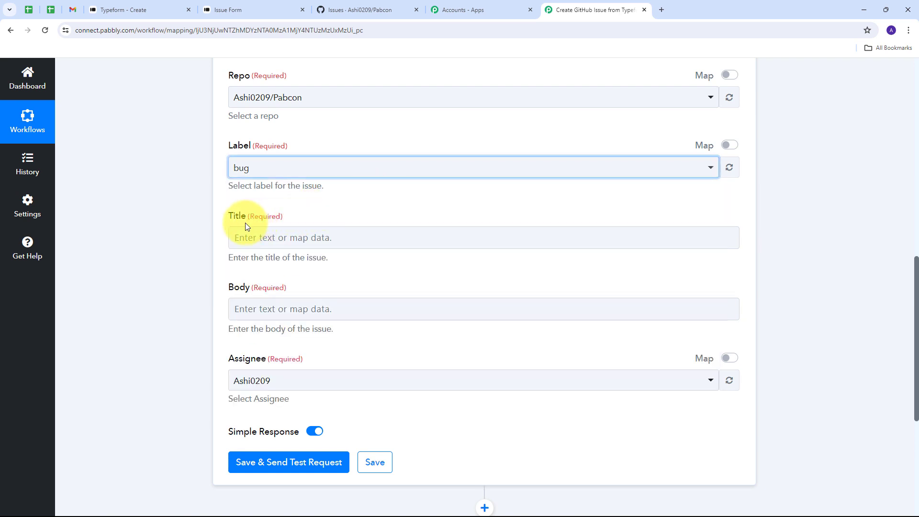
{"action": "scroll", "coordinate": [240, 221], "scroll_direction": "down", "scroll_amount": 1}
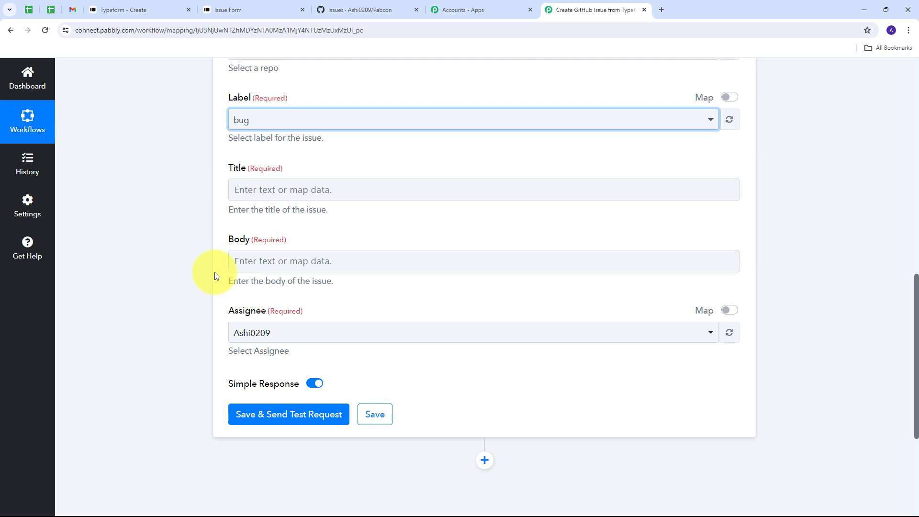
Map the issue Title to the Typeform Connection Error answer (Answers 4 Text)
{"action": "left_click", "coordinate": [261, 193]}
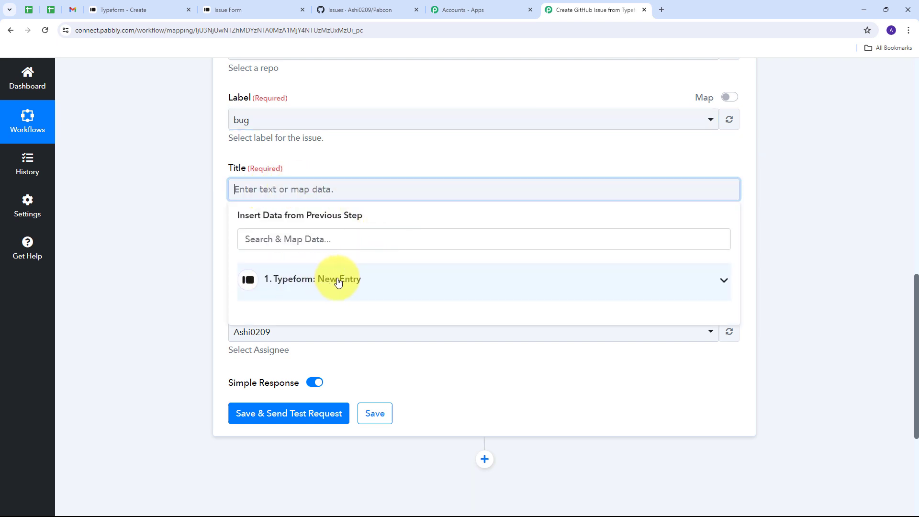
{"action": "left_click", "coordinate": [353, 279]}
{"action": "scroll", "coordinate": [390, 302], "scroll_direction": "down", "scroll_amount": 6}
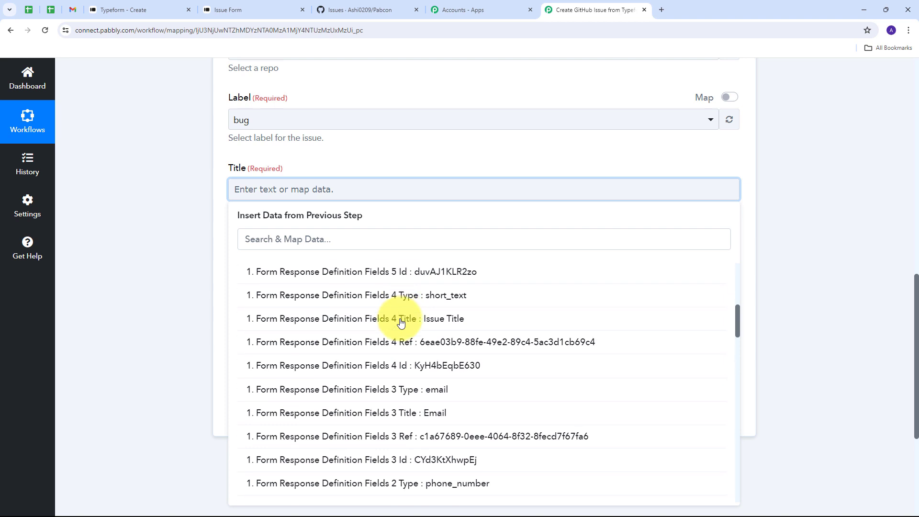
{"action": "scroll", "coordinate": [401, 322], "scroll_direction": "down", "scroll_amount": 6}
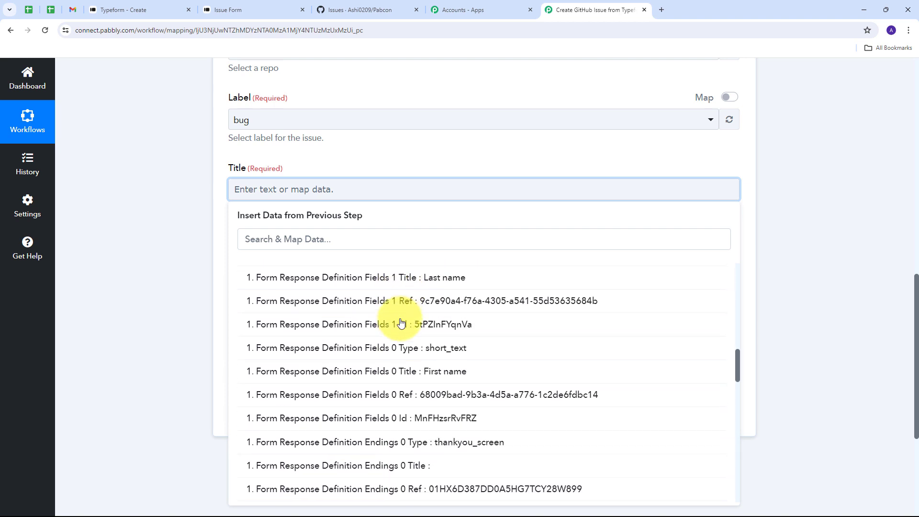
{"action": "scroll", "coordinate": [401, 322], "scroll_direction": "down", "scroll_amount": 5}
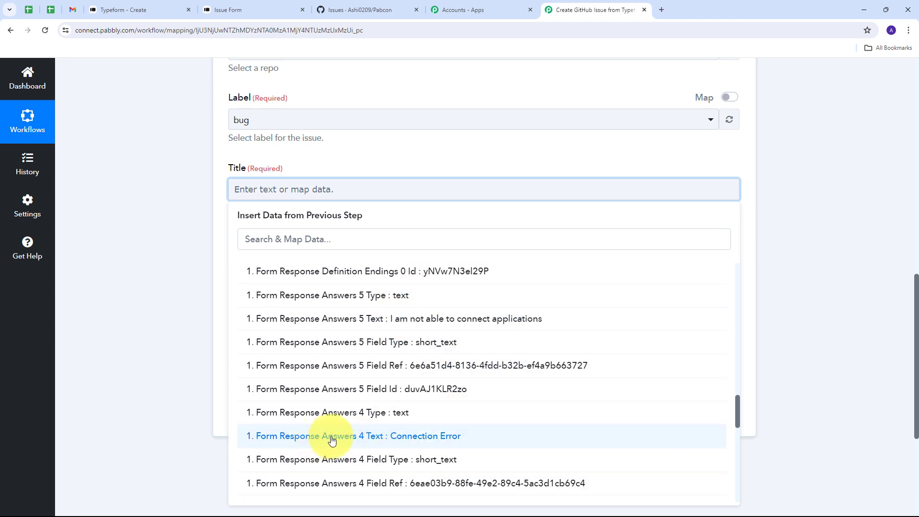
{"action": "left_click", "coordinate": [430, 439]}
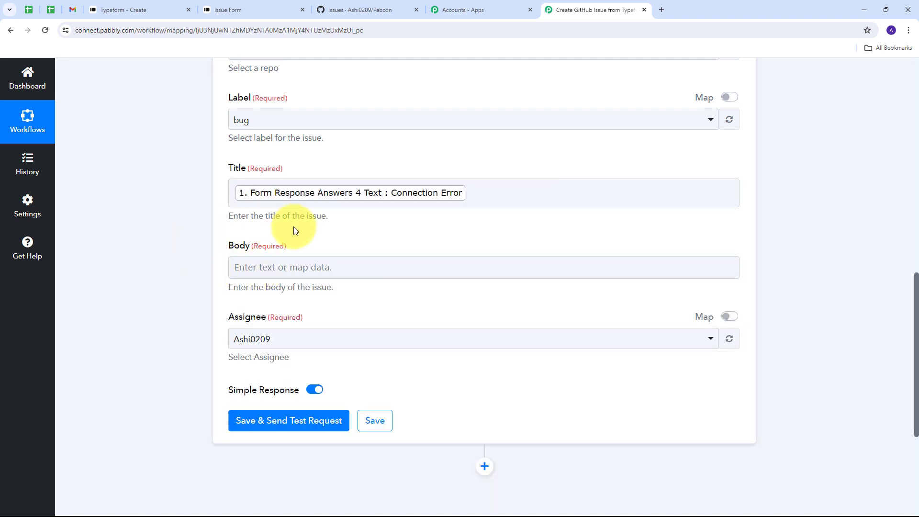
Map the issue Body to the 'I am not able to connect applications' answer (Answers 5 Text)
{"action": "left_click", "coordinate": [293, 260]}
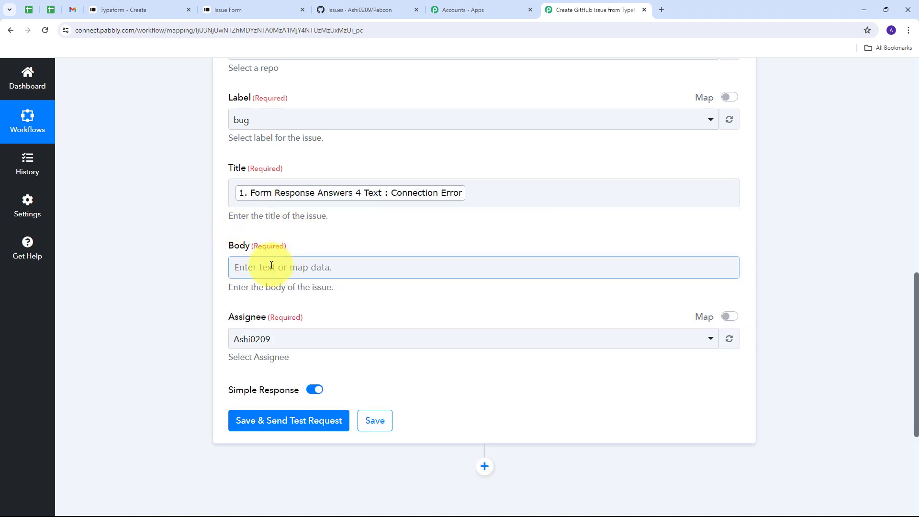
{"action": "left_click", "coordinate": [271, 265]}
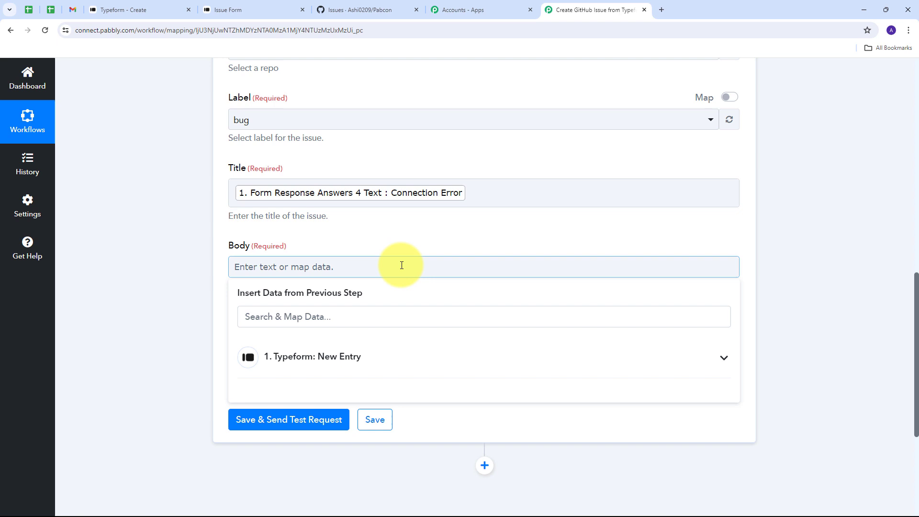
{"action": "left_click", "coordinate": [405, 358]}
{"action": "scroll", "coordinate": [484, 318], "scroll_direction": "down", "scroll_amount": 15}
{"action": "scroll", "coordinate": [502, 308], "scroll_direction": "up", "scroll_amount": 2}
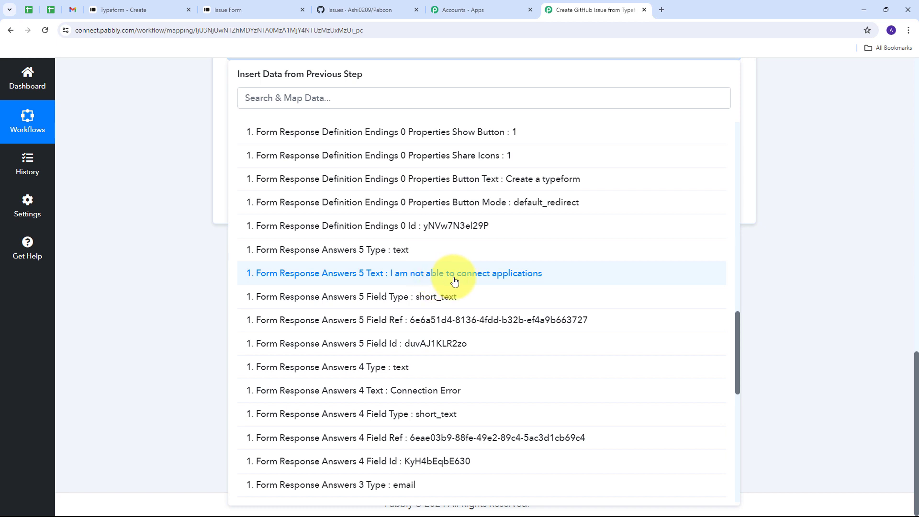
{"action": "left_click", "coordinate": [441, 280]}
{"action": "left_click", "coordinate": [173, 246]}
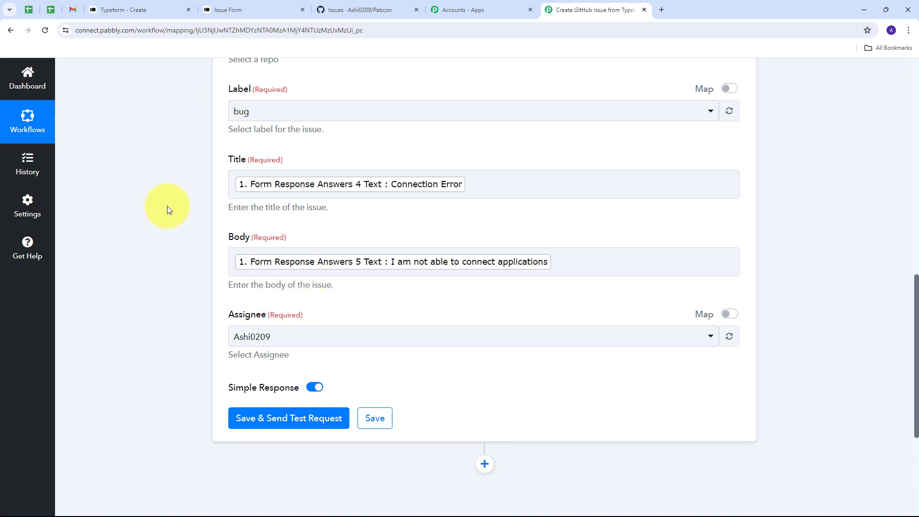
{"action": "scroll", "coordinate": [167, 205], "scroll_direction": "up", "scroll_amount": 3}
{"action": "scroll", "coordinate": [168, 206], "scroll_direction": "down", "scroll_amount": 4}
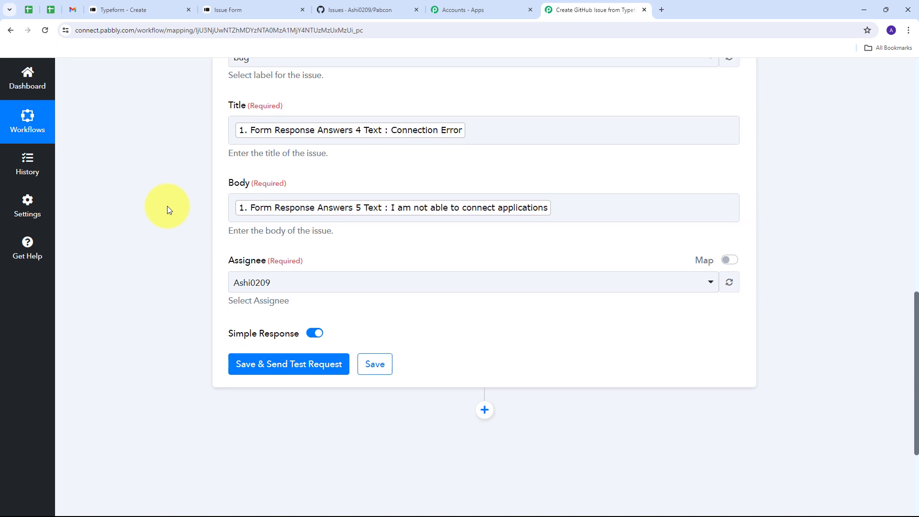
{"action": "scroll", "coordinate": [167, 206], "scroll_direction": "down", "scroll_amount": 2}
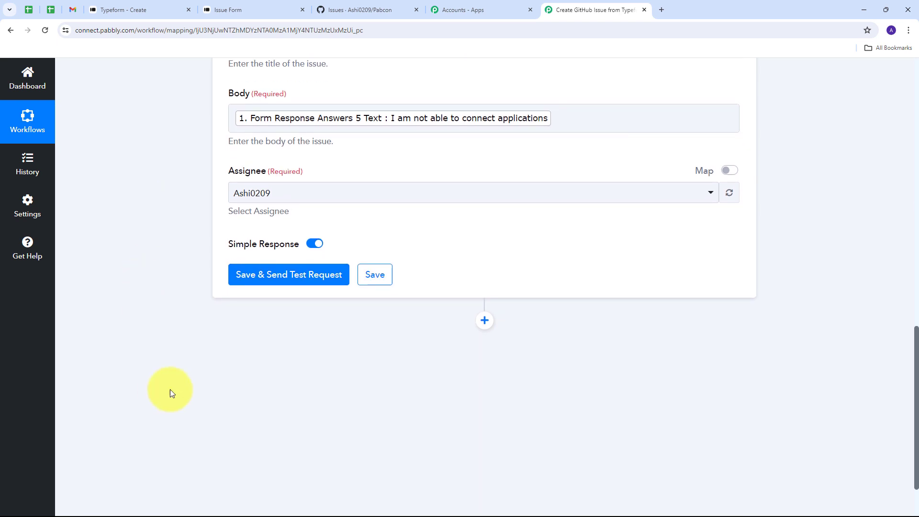
Save and test the GitHub step, confirming the response shows issue 57 titled Connection Error
{"action": "left_click", "coordinate": [266, 279]}
{"action": "scroll", "coordinate": [817, 254], "scroll_direction": "down", "scroll_amount": 3}
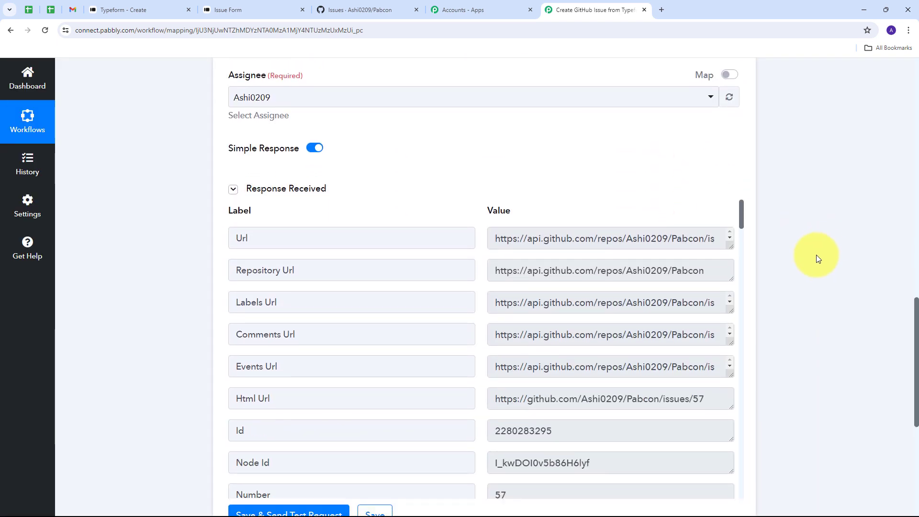
{"action": "scroll", "coordinate": [605, 236], "scroll_direction": "down", "scroll_amount": 5}
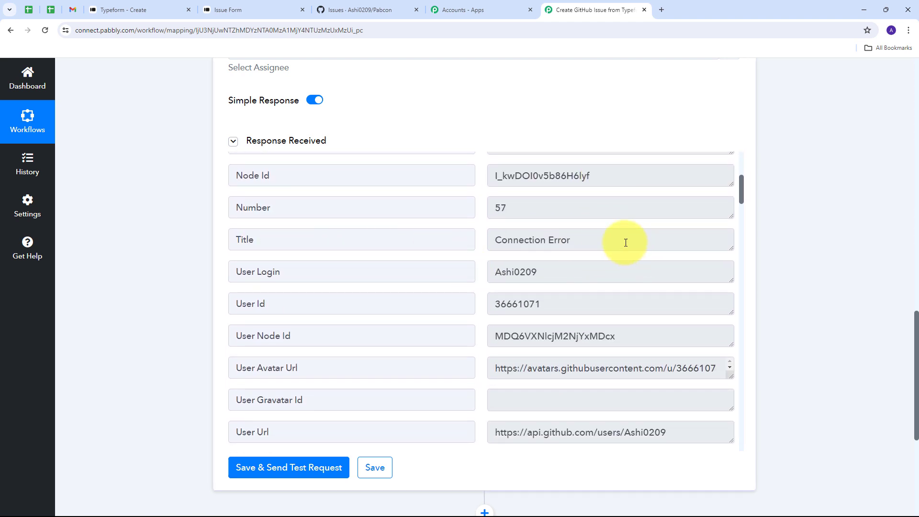
{"action": "left_click_drag", "start_coordinate": [626, 242], "coordinate": [402, 238]}
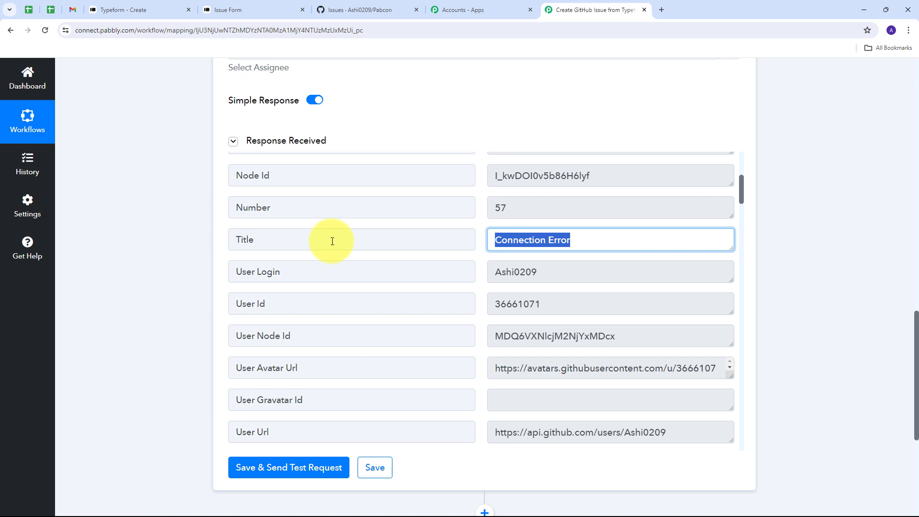
{"action": "left_click", "coordinate": [338, 222]}
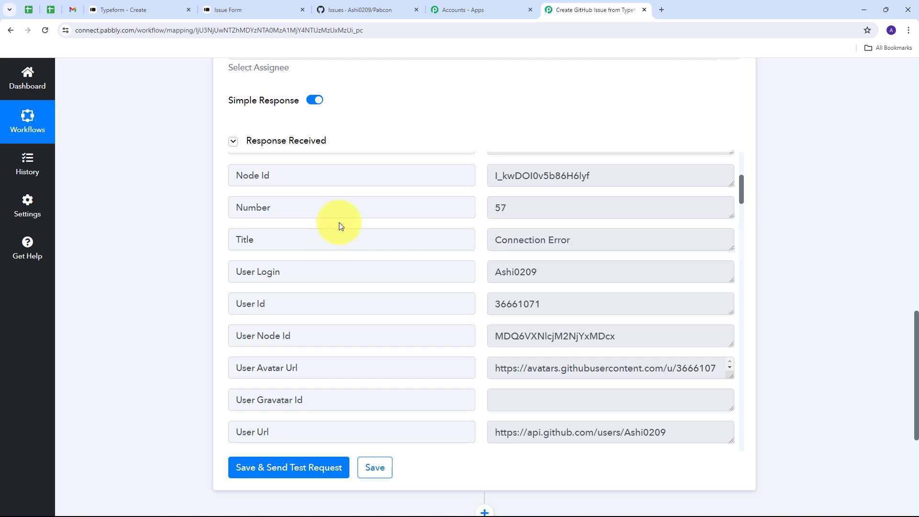
Open issue #57 Connection Error from the Pabcon repository's issue list in GitHub
{"action": "left_click", "coordinate": [362, 10]}
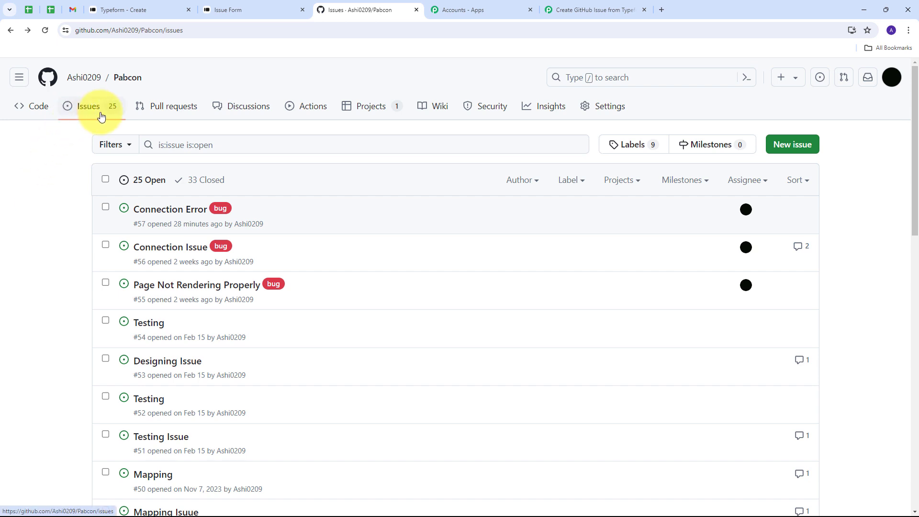
{"action": "mouse_move", "coordinate": [136, 216]}
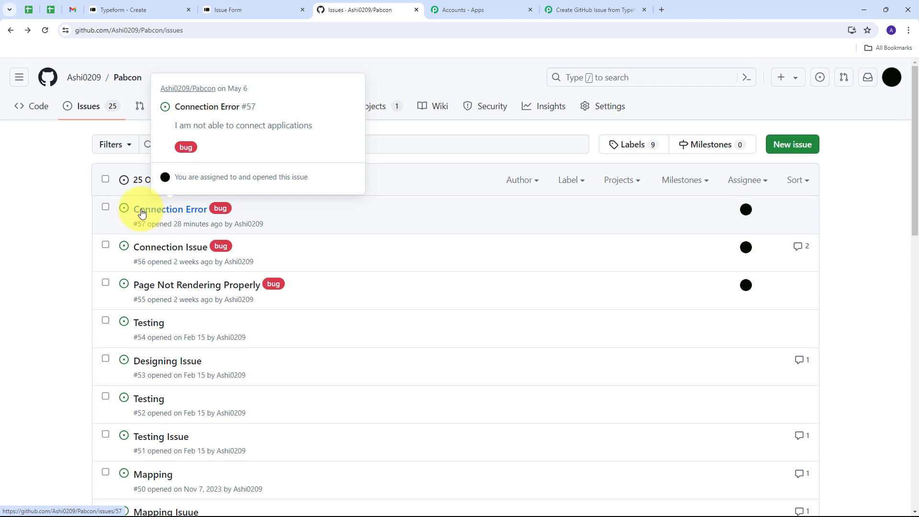
{"action": "left_click", "coordinate": [151, 209]}
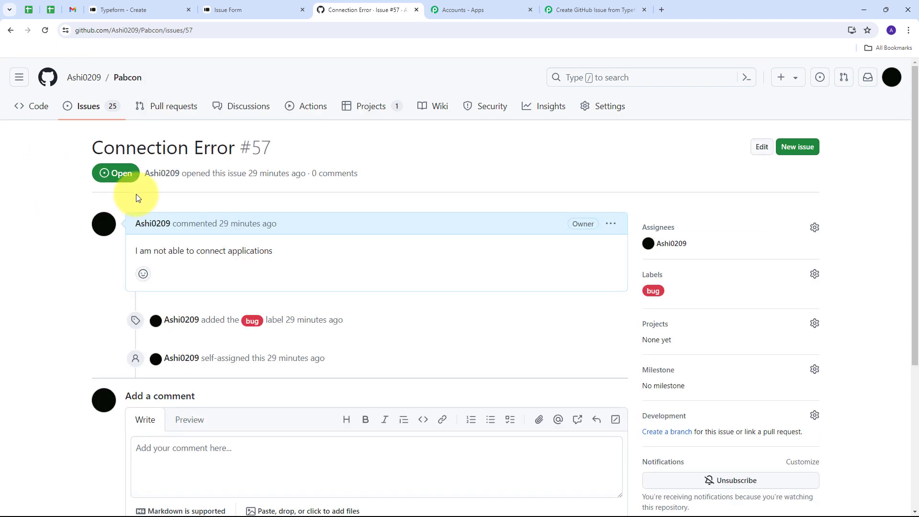
Check the issue's Connection Error title and its 'I am not able to connect applications' description
{"action": "left_click_drag", "start_coordinate": [85, 152], "coordinate": [234, 151]}
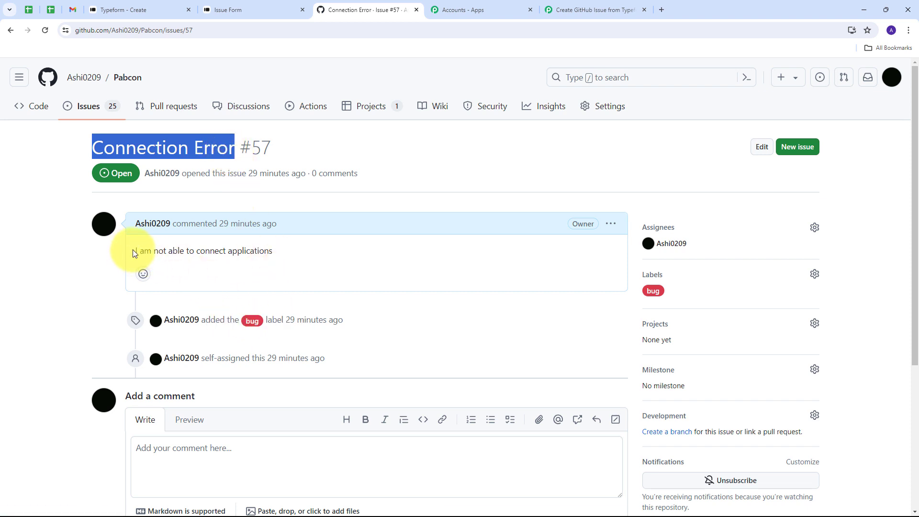
{"action": "left_click_drag", "start_coordinate": [134, 254], "coordinate": [303, 246]}
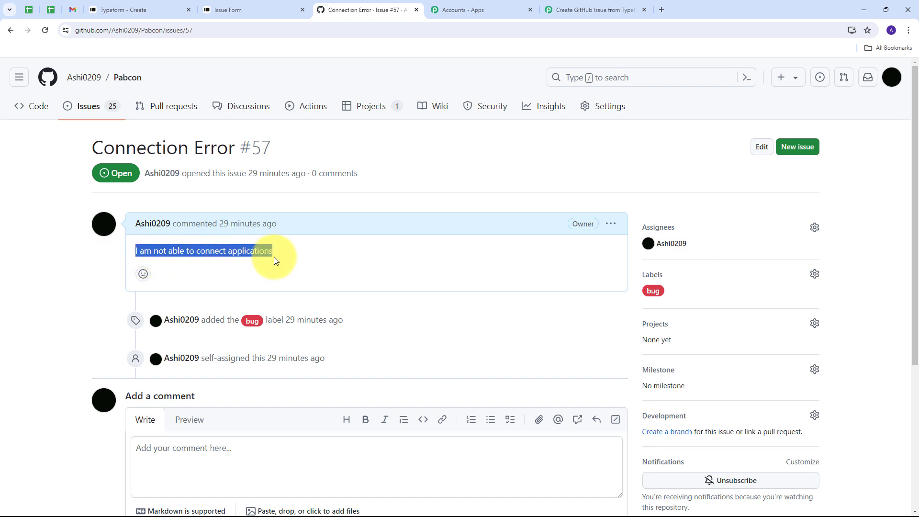
{"action": "left_click", "coordinate": [60, 187]}
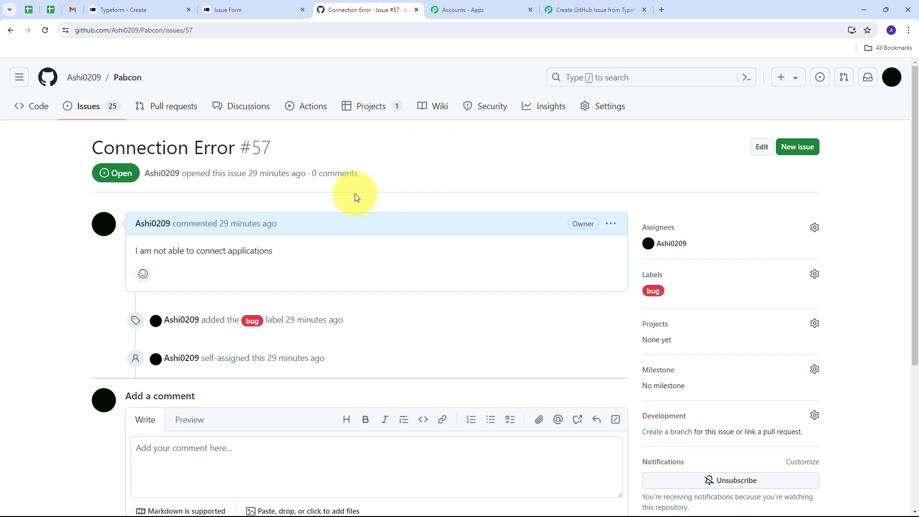
{"action": "left_click_drag", "start_coordinate": [78, 145], "coordinate": [240, 146]}
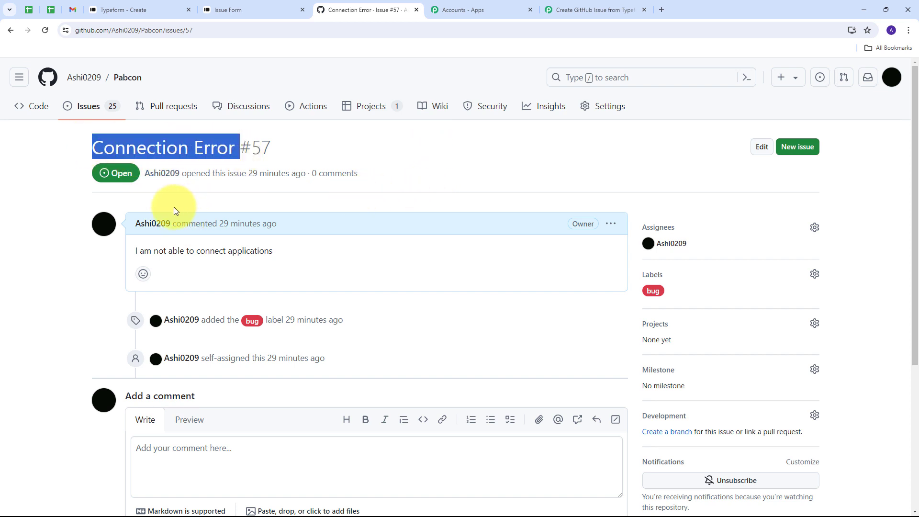
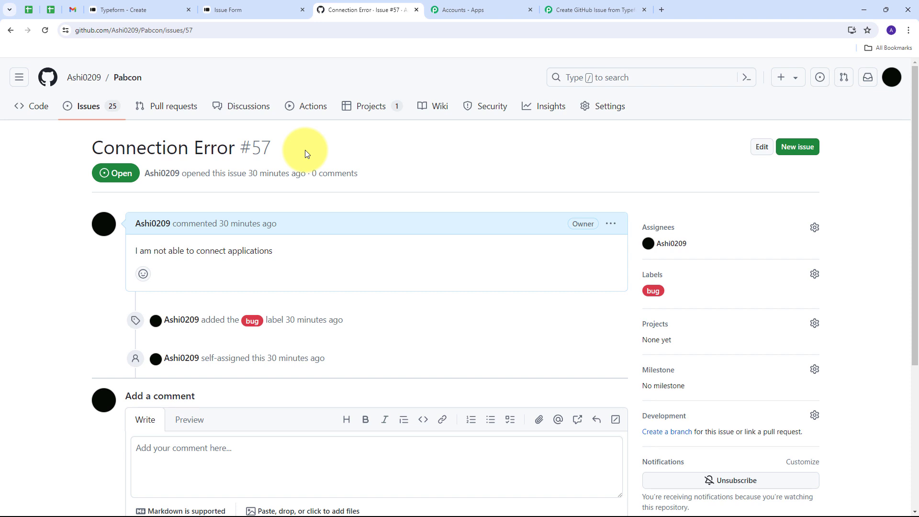
Fill the Issue Form's contact fields with a test first and last name, phone number and saved email
{"action": "left_click", "coordinate": [253, 10]}
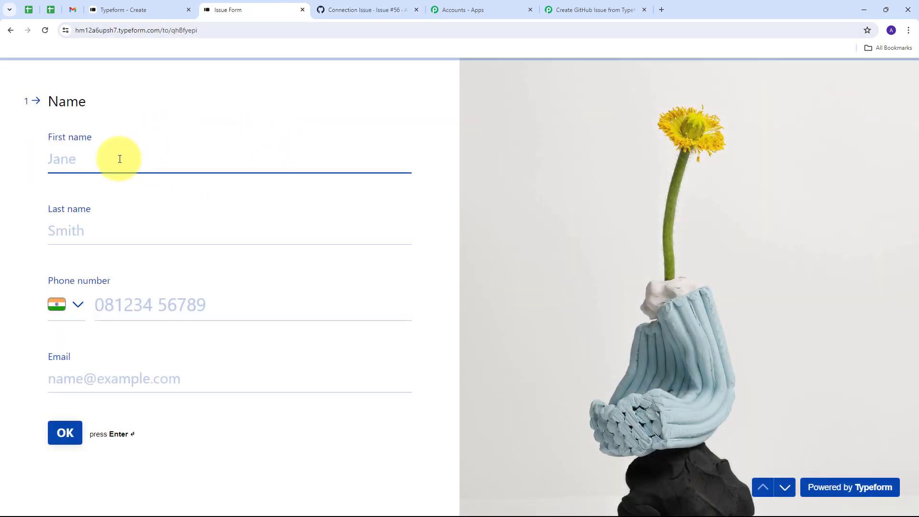
{"action": "type", "text": "Test"}
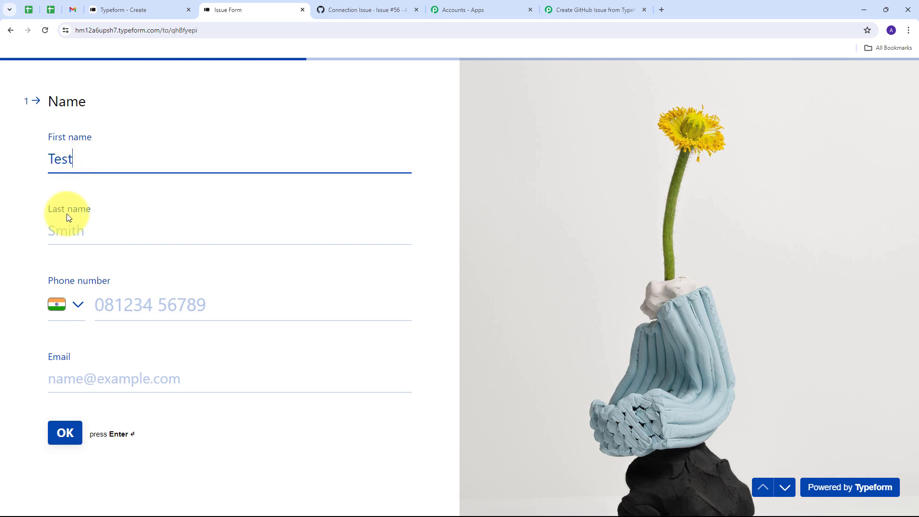
{"action": "left_click", "coordinate": [70, 230]}
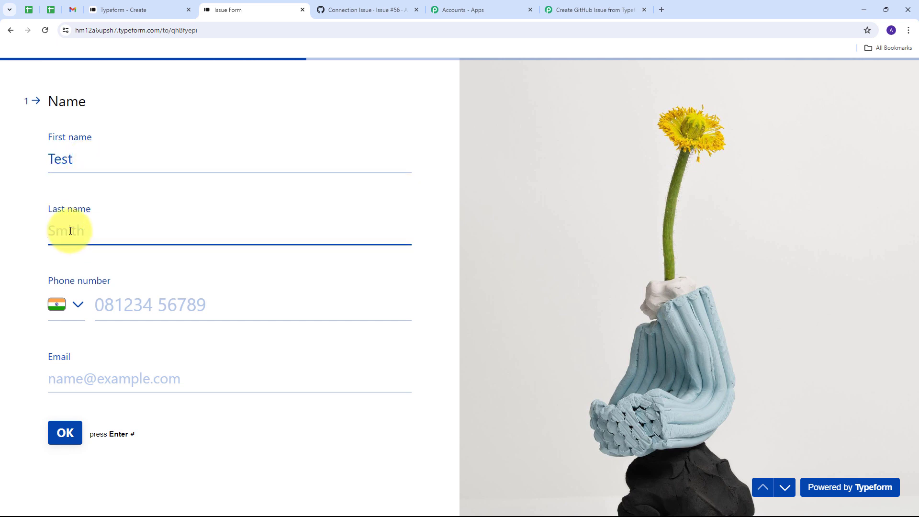
{"action": "type", "text": "User"}
{"action": "left_click", "coordinate": [128, 296]}
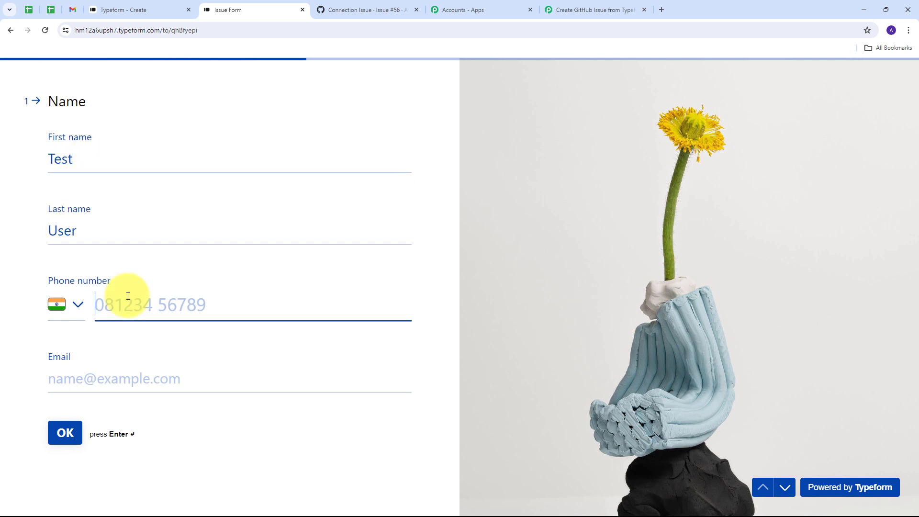
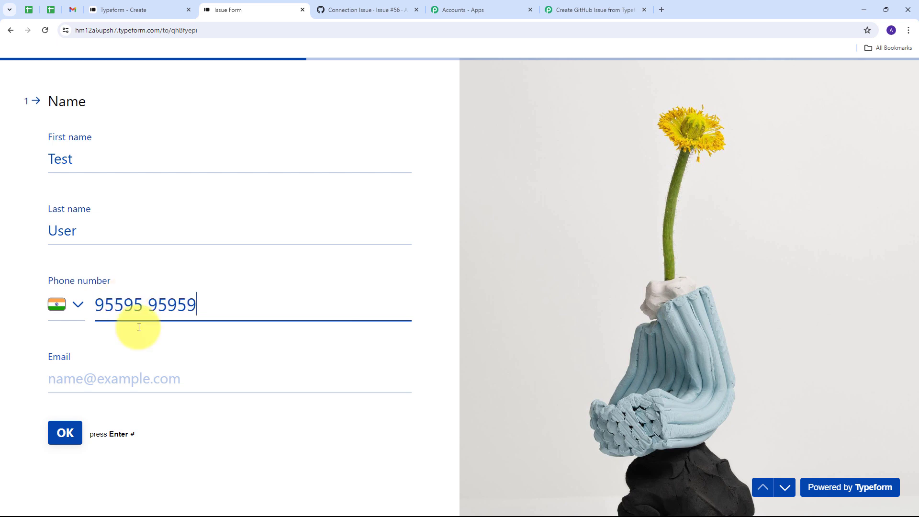
{"action": "left_click", "coordinate": [129, 377]}
{"action": "left_click", "coordinate": [148, 407]}
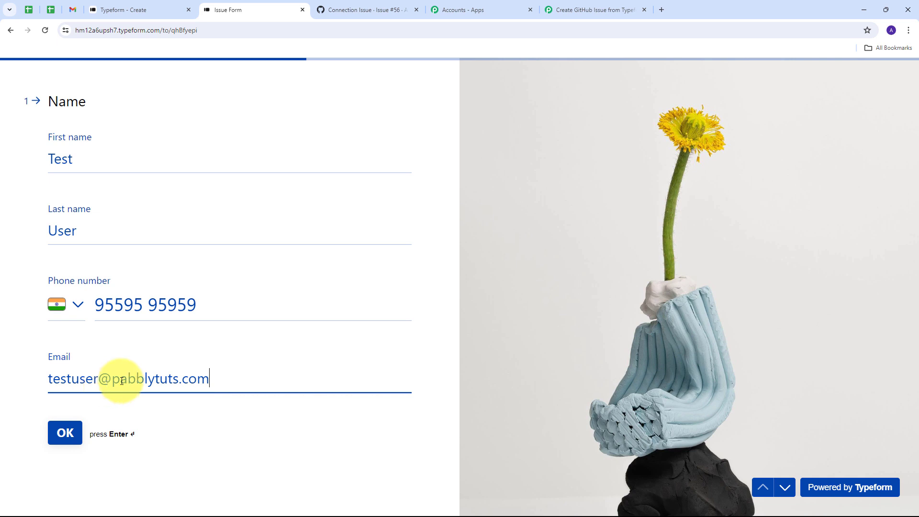
{"action": "left_click", "coordinate": [57, 436]}
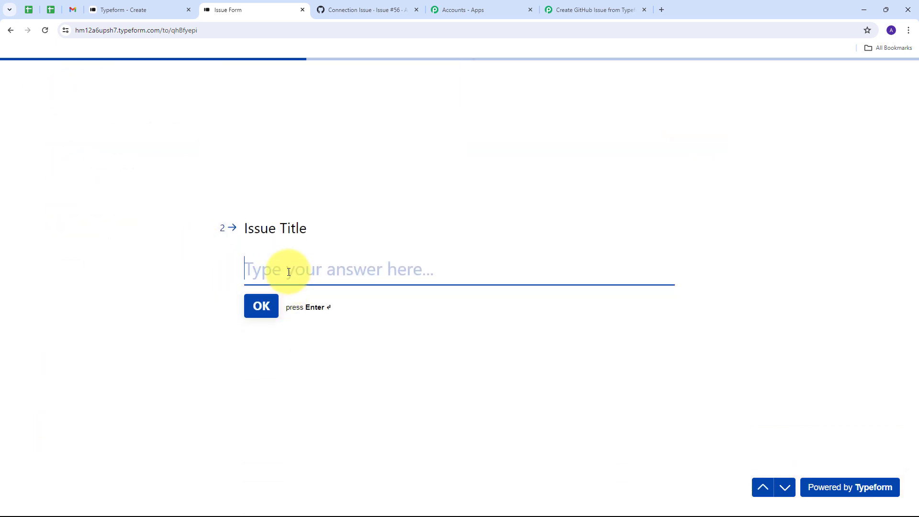
Enter the issue title 'Designing Issue', paste the description, and submit the form
{"action": "type", "text": "Designing Issue"}
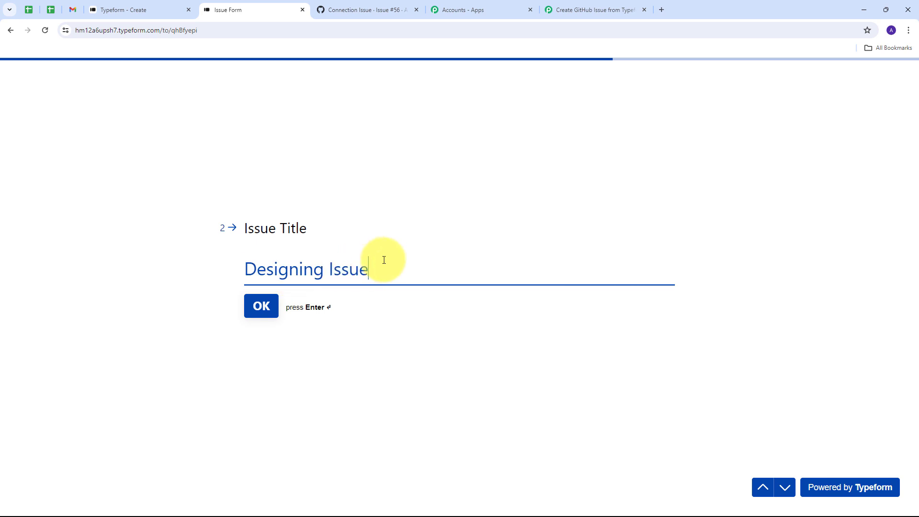
{"action": "left_click", "coordinate": [261, 306]}
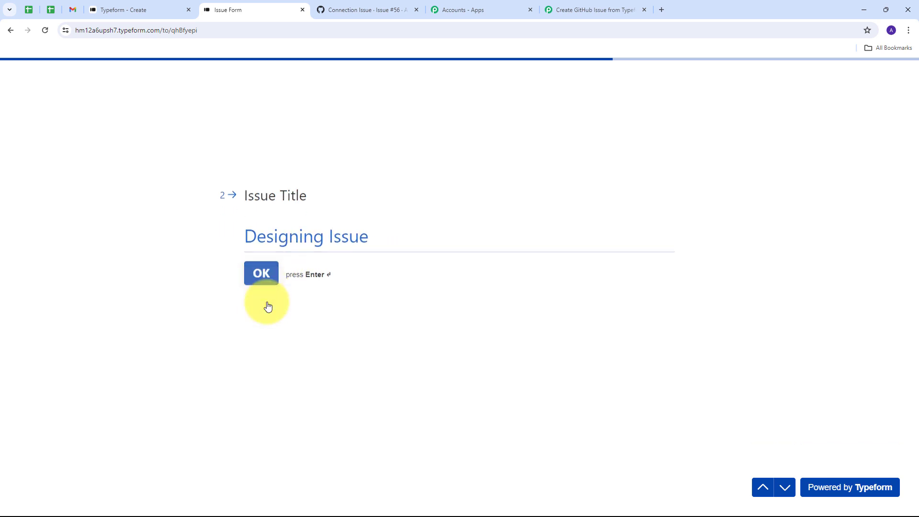
{"action": "type", "text": "There is an error in UI/UX design"}
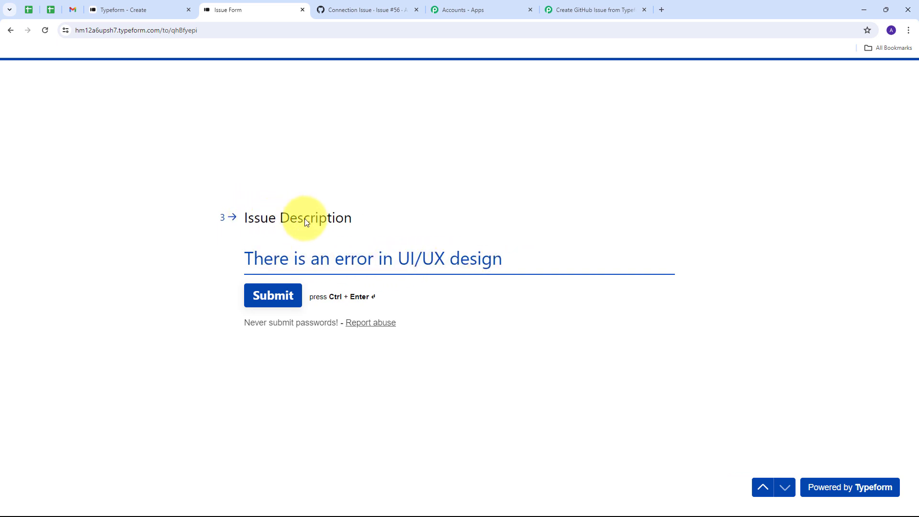
{"action": "left_click", "coordinate": [275, 303]}
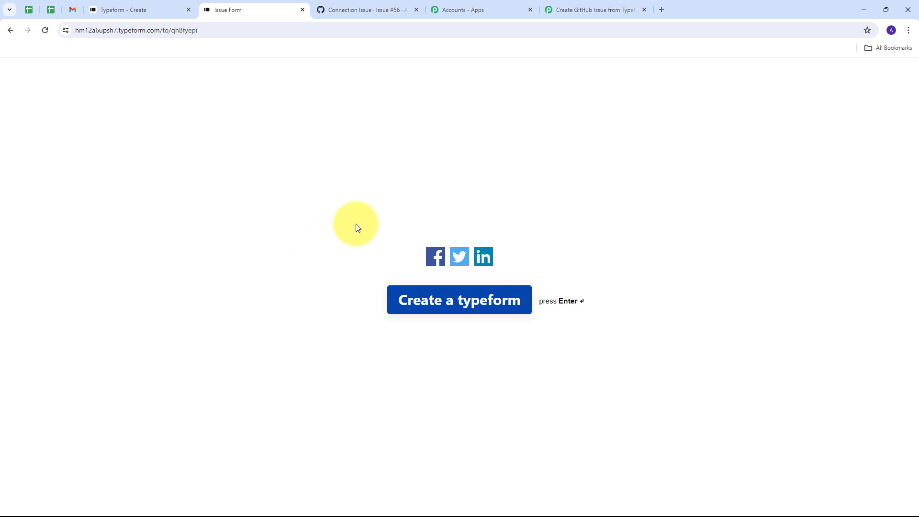
Open the new Designing Issue #58 from the GitHub repository's Issues list
{"action": "left_click", "coordinate": [366, 14]}
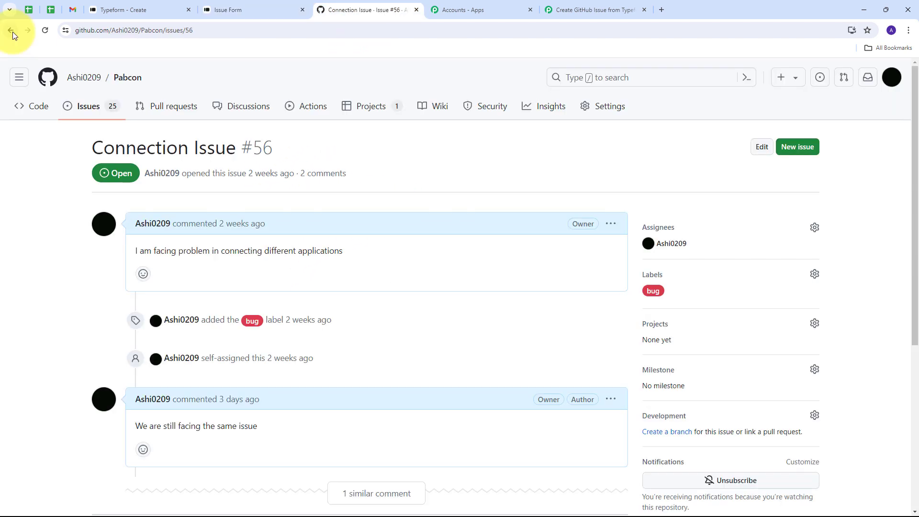
{"action": "left_click", "coordinate": [89, 107]}
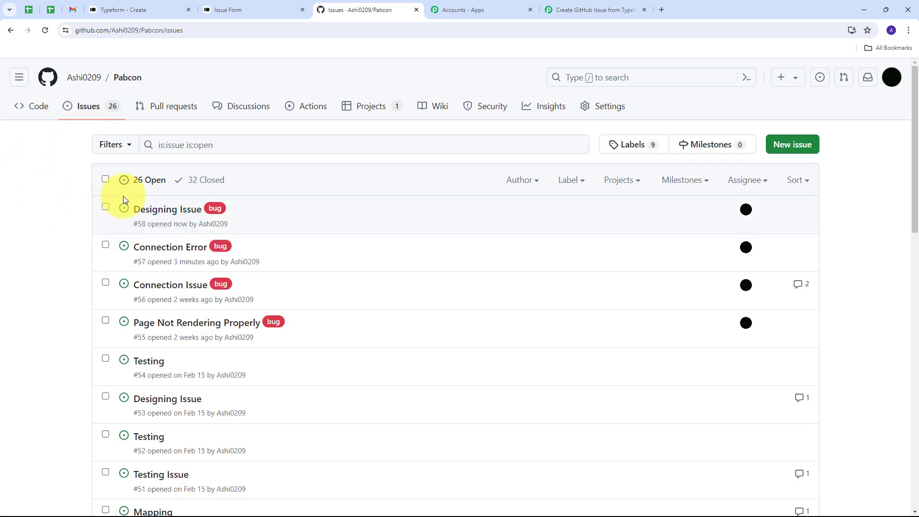
{"action": "mouse_move", "coordinate": [159, 213]}
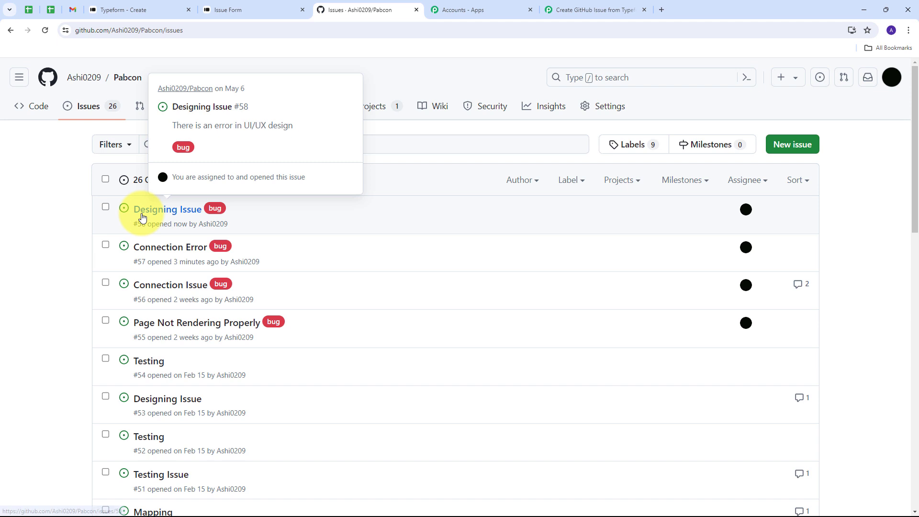
{"action": "left_click", "coordinate": [177, 216]}
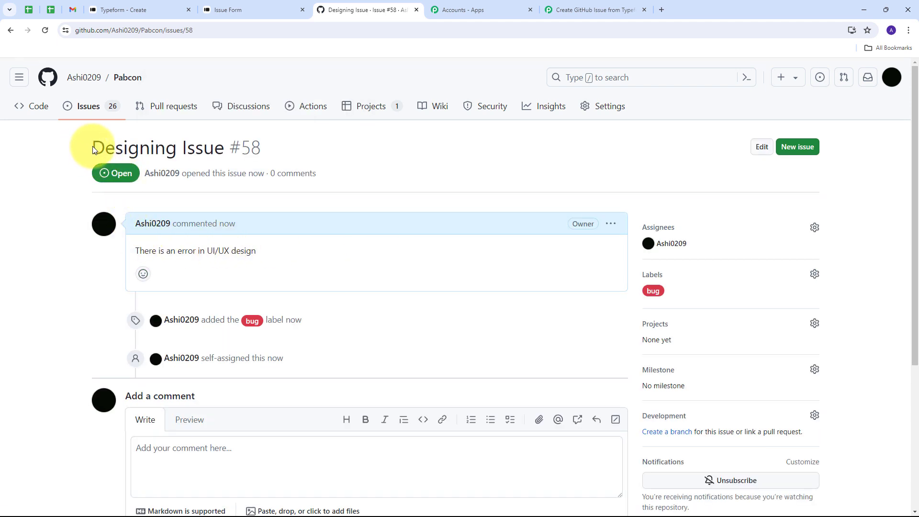
Check issue #58's title and 'There is an error in UI/UX design' description
{"action": "left_click_drag", "start_coordinate": [93, 153], "coordinate": [248, 154]}
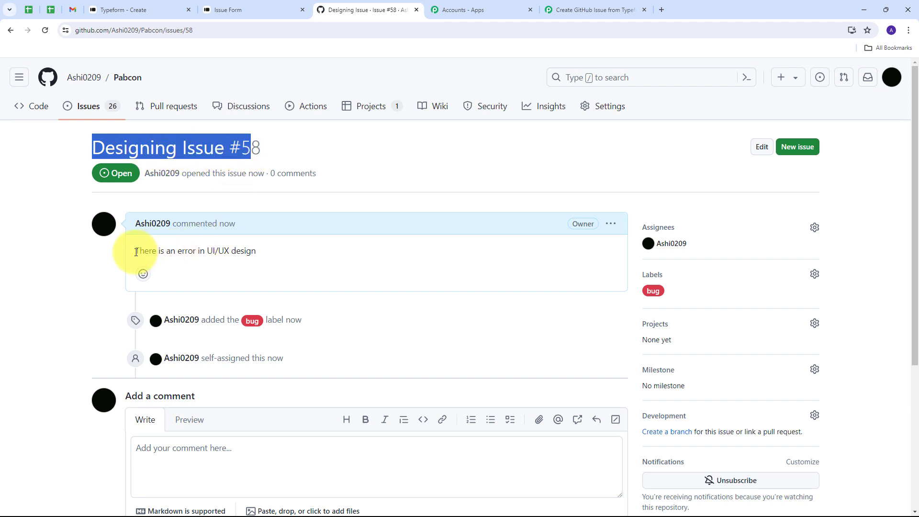
{"action": "left_click_drag", "start_coordinate": [136, 251], "coordinate": [263, 254]}
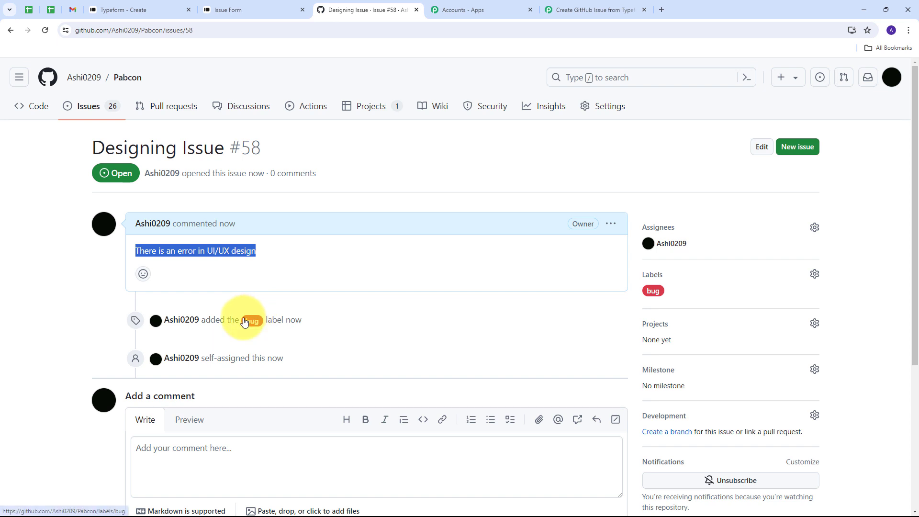
{"action": "left_click", "coordinate": [266, 289]}
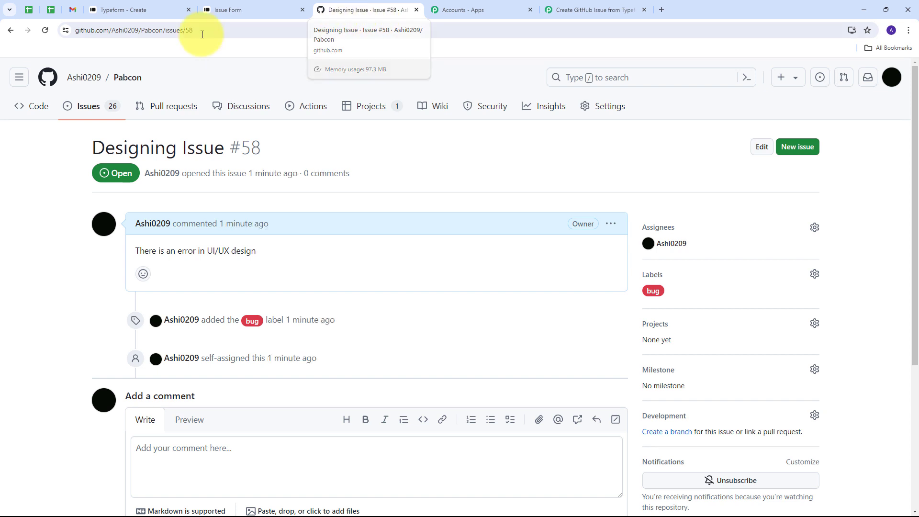
{"action": "left_click", "coordinate": [594, 9]}
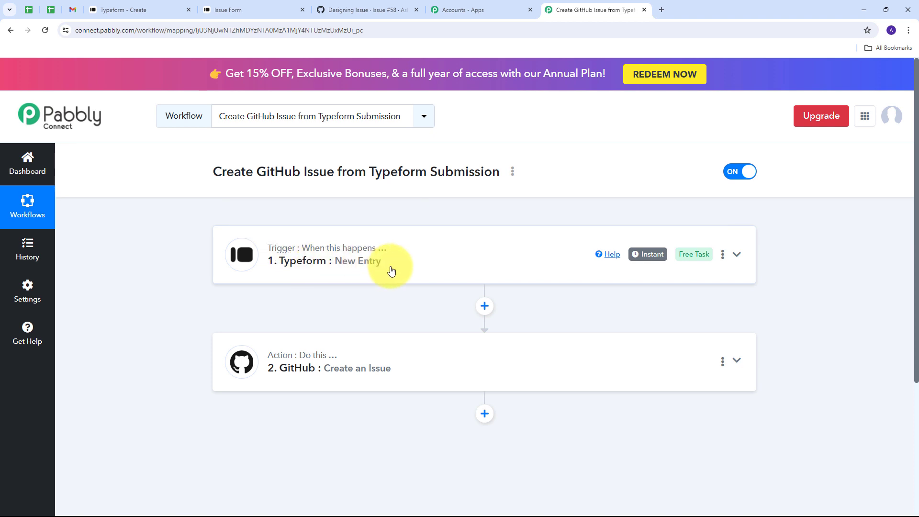
Scroll the workflow to review the Typeform New Entry trigger and GitHub Create an Issue action
{"action": "scroll", "coordinate": [164, 265], "scroll_direction": "down", "scroll_amount": 1}
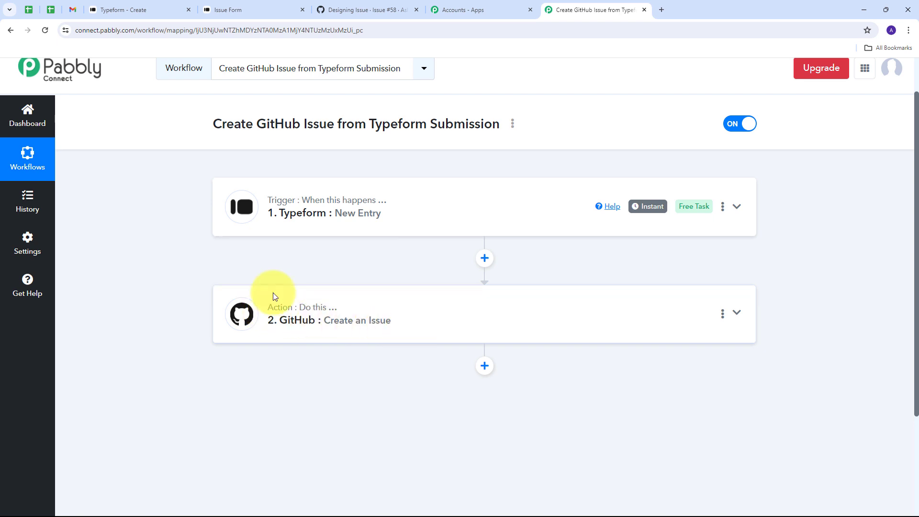
{"action": "scroll", "coordinate": [192, 240], "scroll_direction": "up", "scroll_amount": 1}
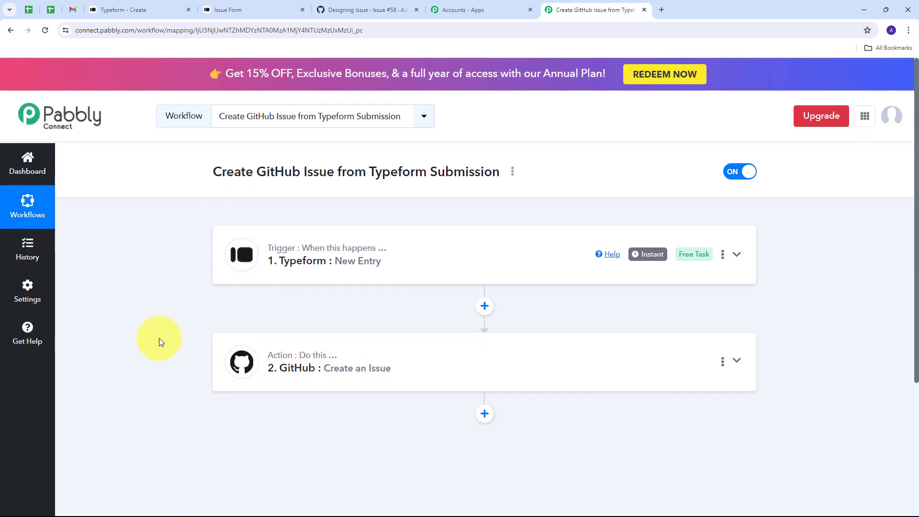